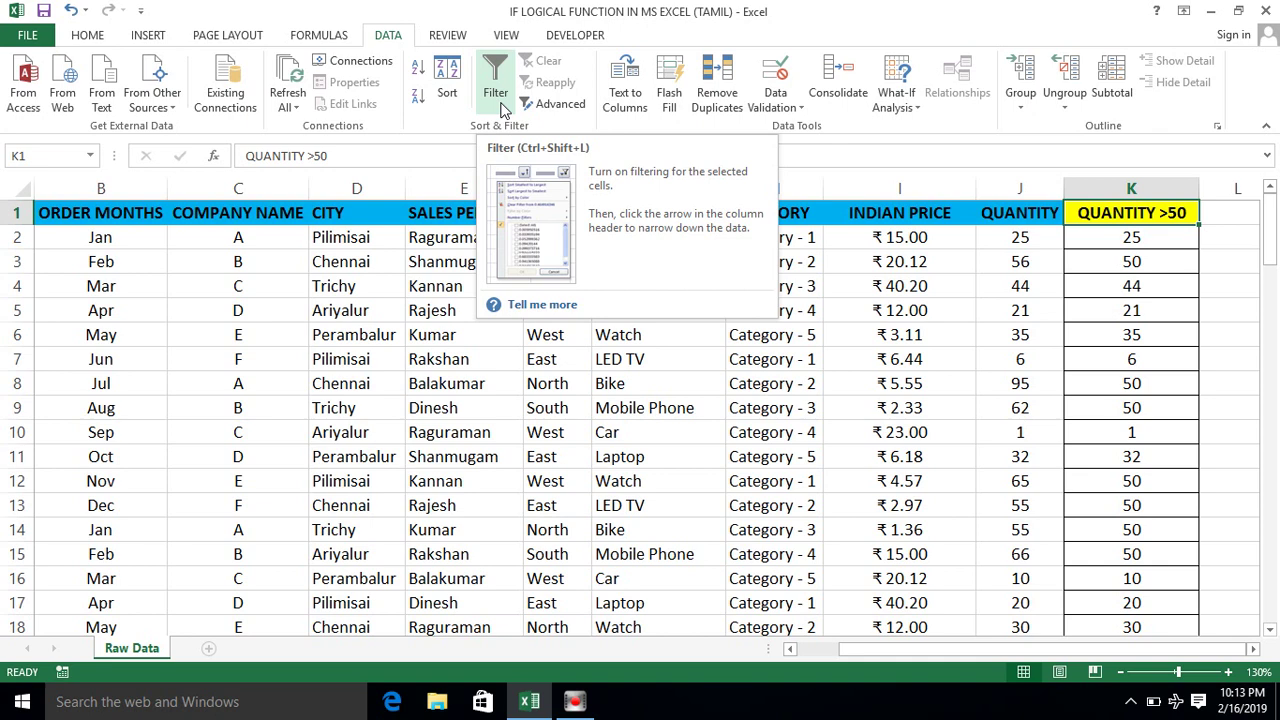
Step: Select the whole data table, from the ORDER ID header across and down all 100 rows
{"action": "left_click", "coordinate": [795, 238]}
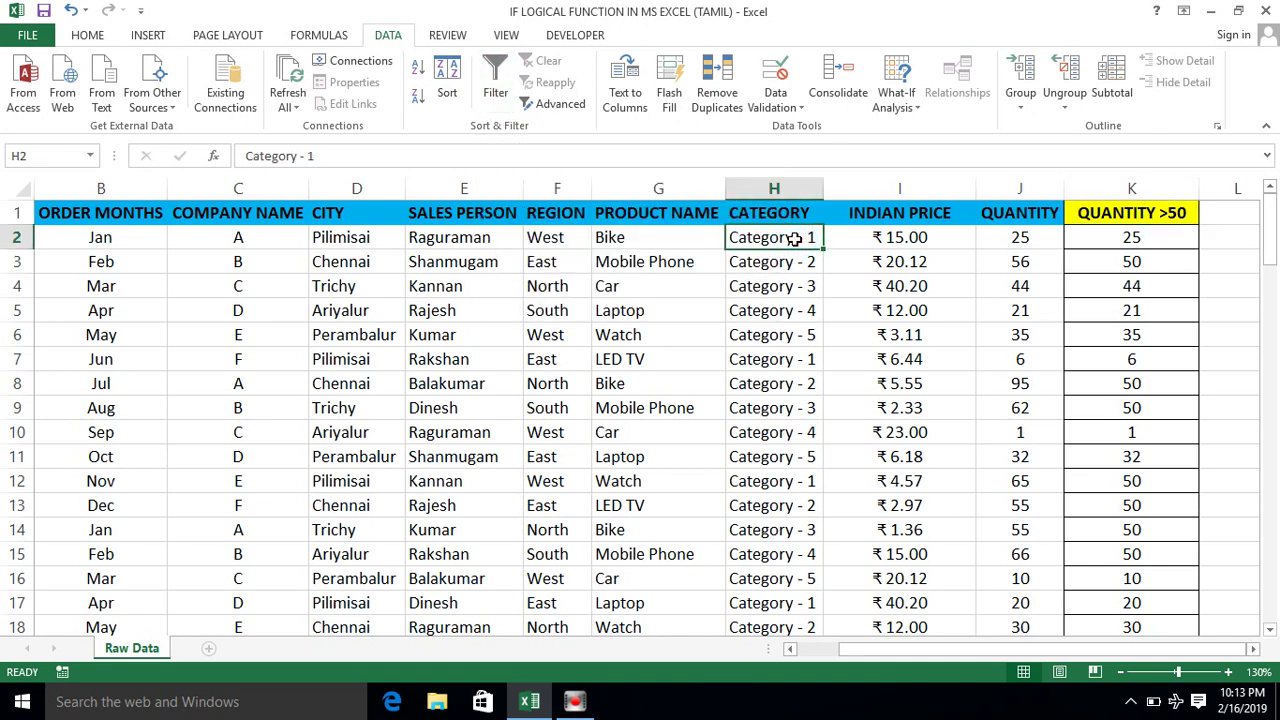
{"action": "key", "text": "Up"}
{"action": "key", "text": "ctrl+Right"}
{"action": "key", "text": "Left"}
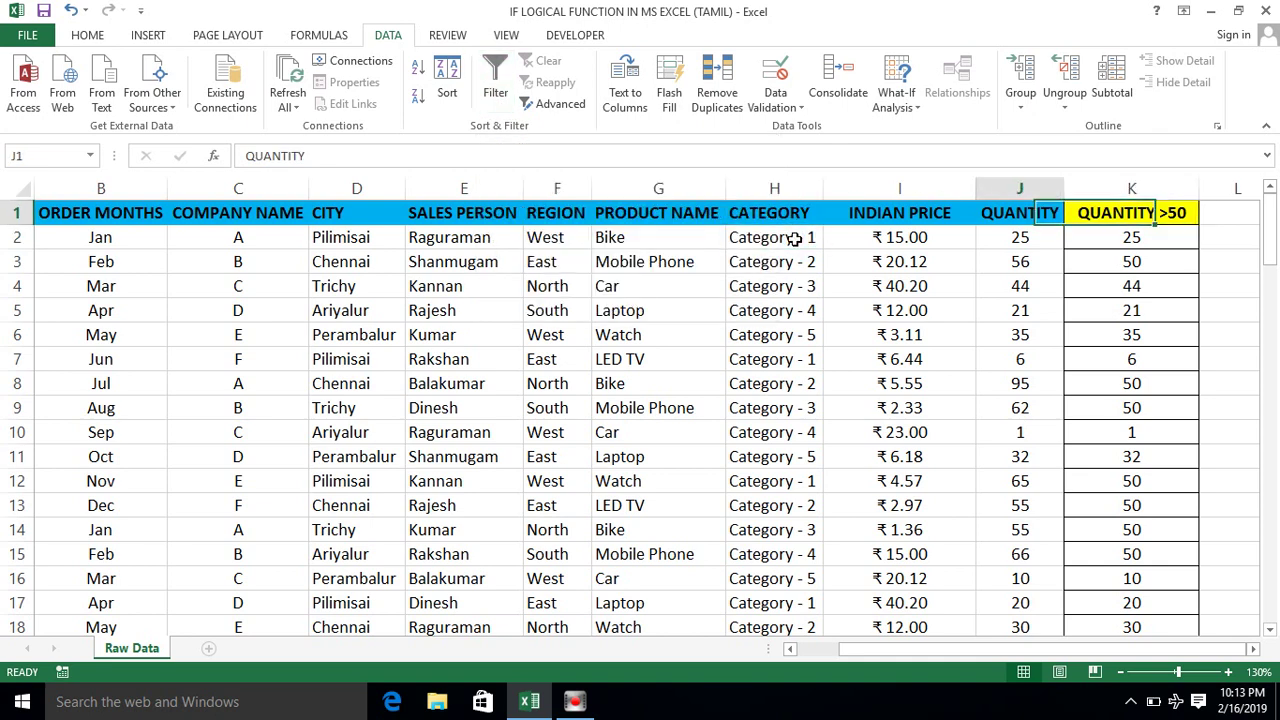
{"action": "key", "text": "Left"}
{"action": "key", "text": "Left"}
{"action": "key", "text": "Left"}
{"action": "key", "text": "ctrl+Left"}
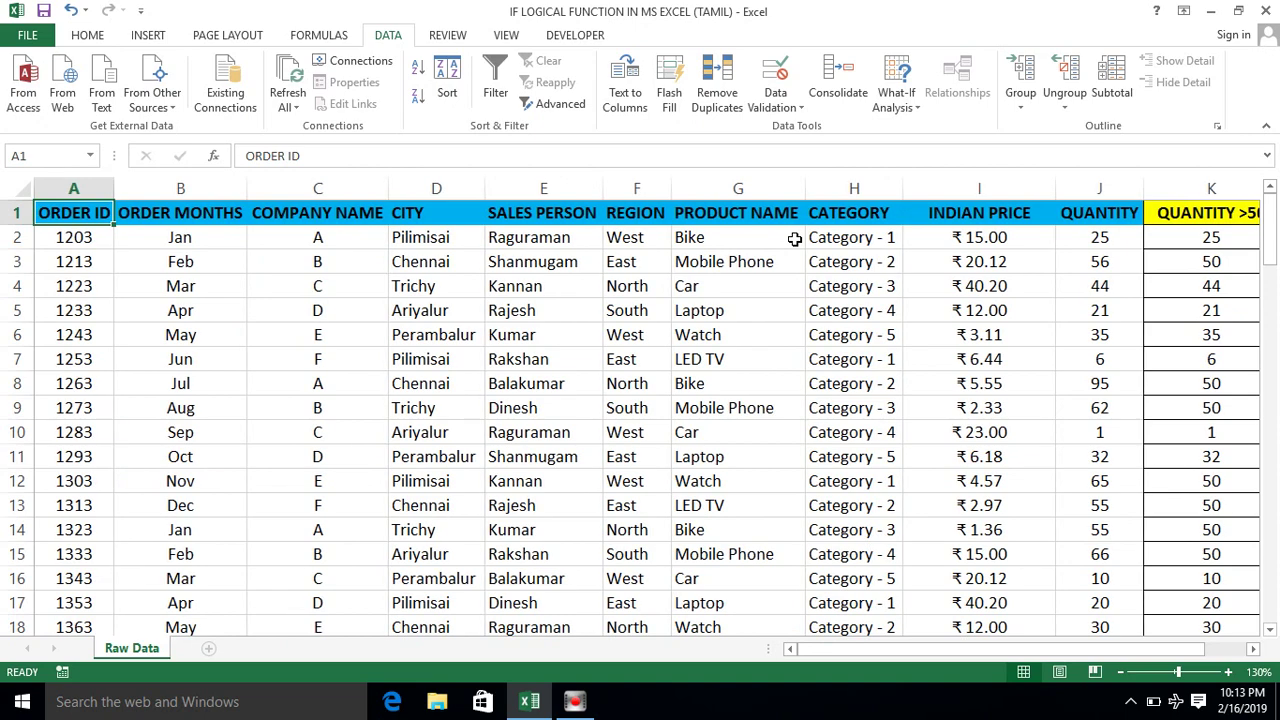
{"action": "key", "text": "ctrl+shift+Right"}
{"action": "key", "text": "ctrl+shift+Down"}
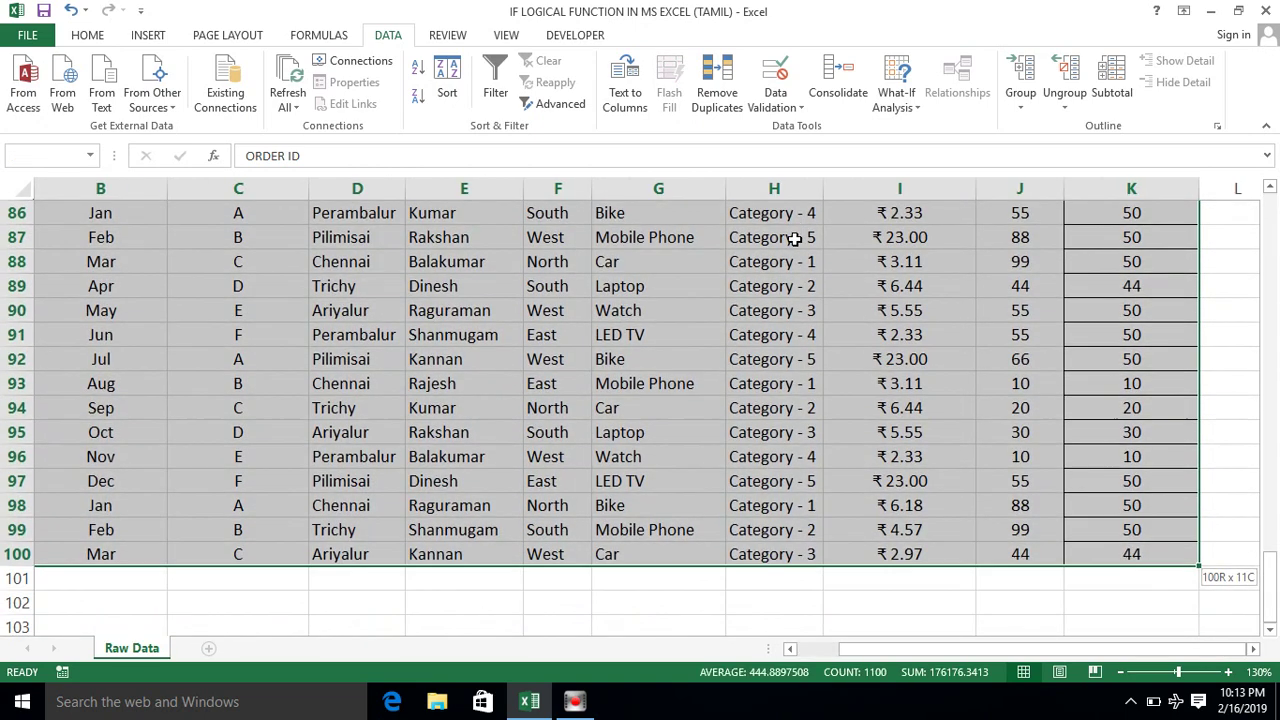
{"action": "key", "text": "ctrl+Home"}
Step: Select the QUANTITY column values down to row 100, checking against the QUANTITY >50 header
{"action": "key", "text": "ctrl+Right"}
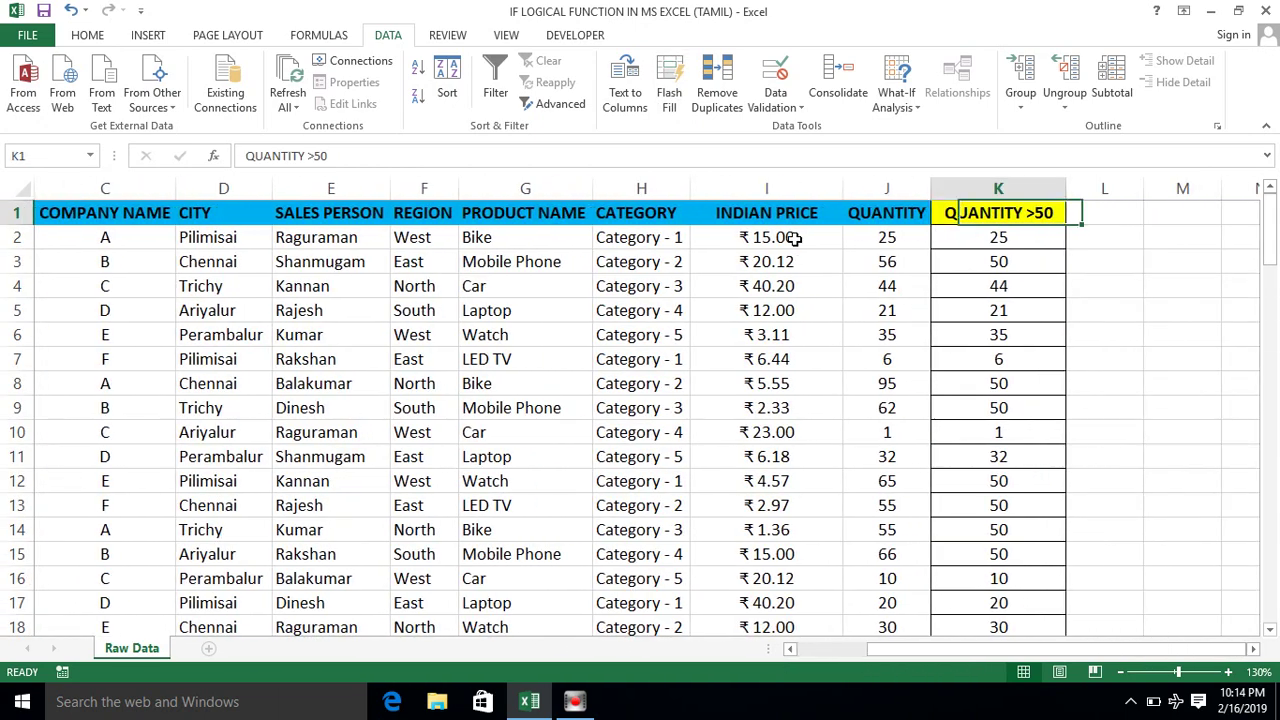
{"action": "key", "text": "Left"}
{"action": "key", "text": "Left"}
{"action": "key", "text": "Right"}
{"action": "key", "text": "ctrl+shift+Down"}
{"action": "key", "text": "Right"}
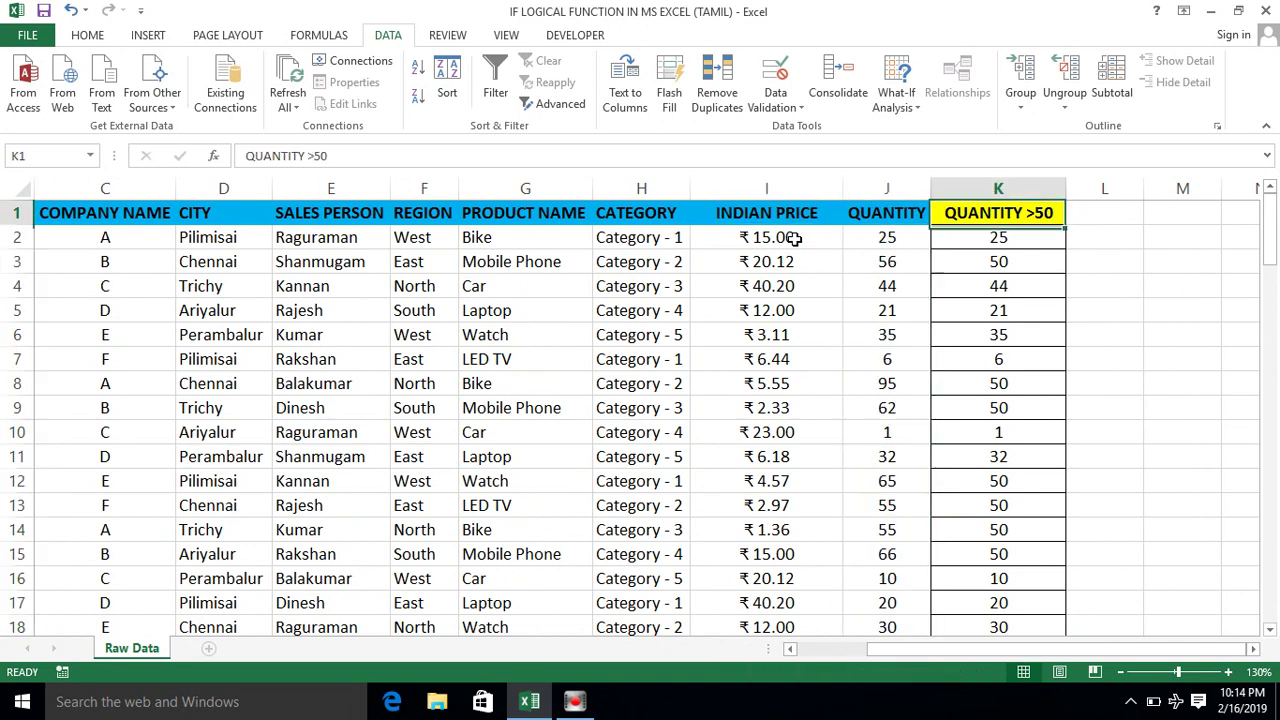
{"action": "key", "text": "ctrl+shift+Down"}
{"action": "key", "text": "ctrl+shift+Up"}
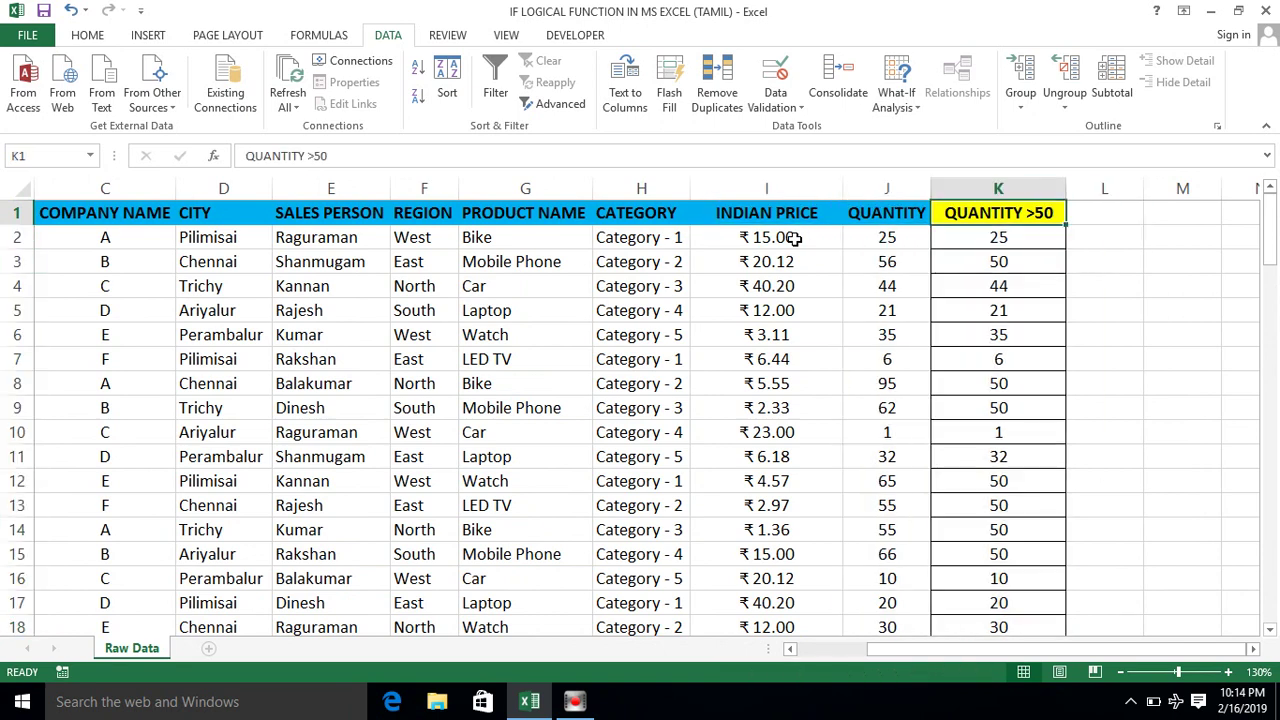
{"action": "key", "text": "Left"}
{"action": "key", "text": "Left"}
{"action": "key", "text": "Right"}
{"action": "key", "text": "ctrl+shift+Down"}
{"action": "key", "text": "Right"}
{"action": "key", "text": "Left"}
{"action": "key", "text": "ctrl+shift+Down"}
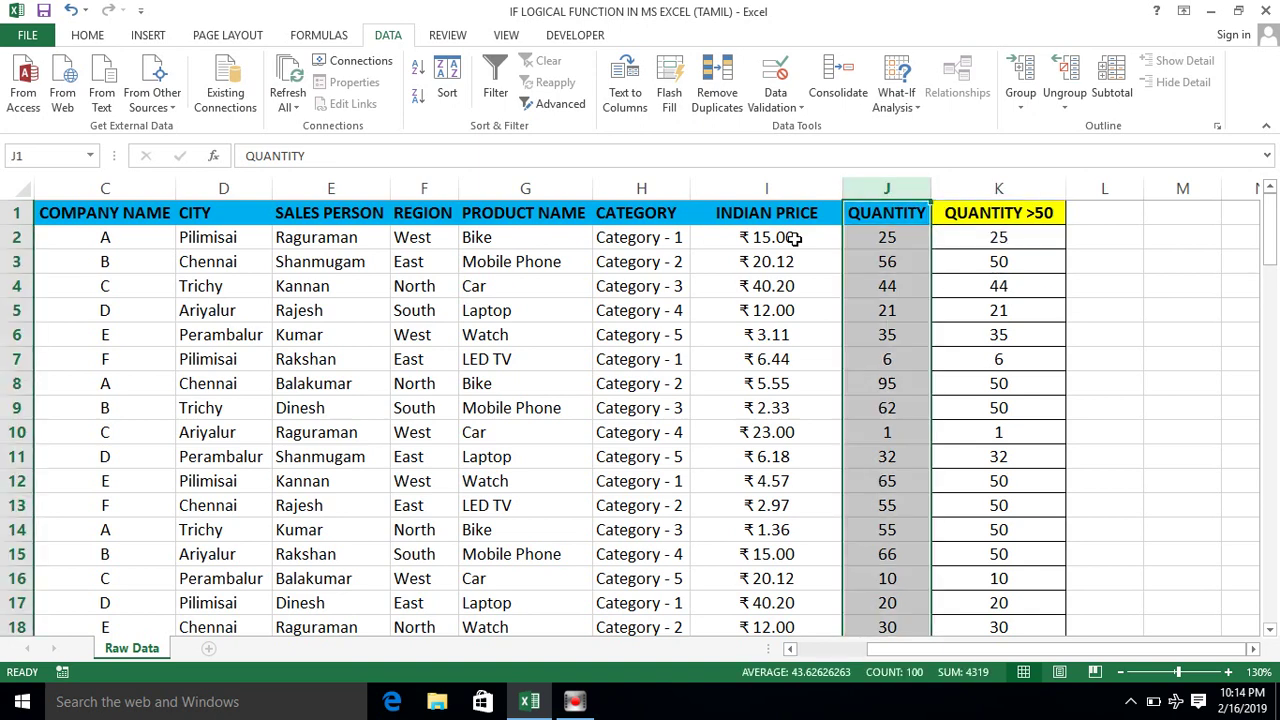
Step: Select the QUANTITY >50 column down to row 100, then return to the QUANTITY column
{"action": "key", "text": "Right"}
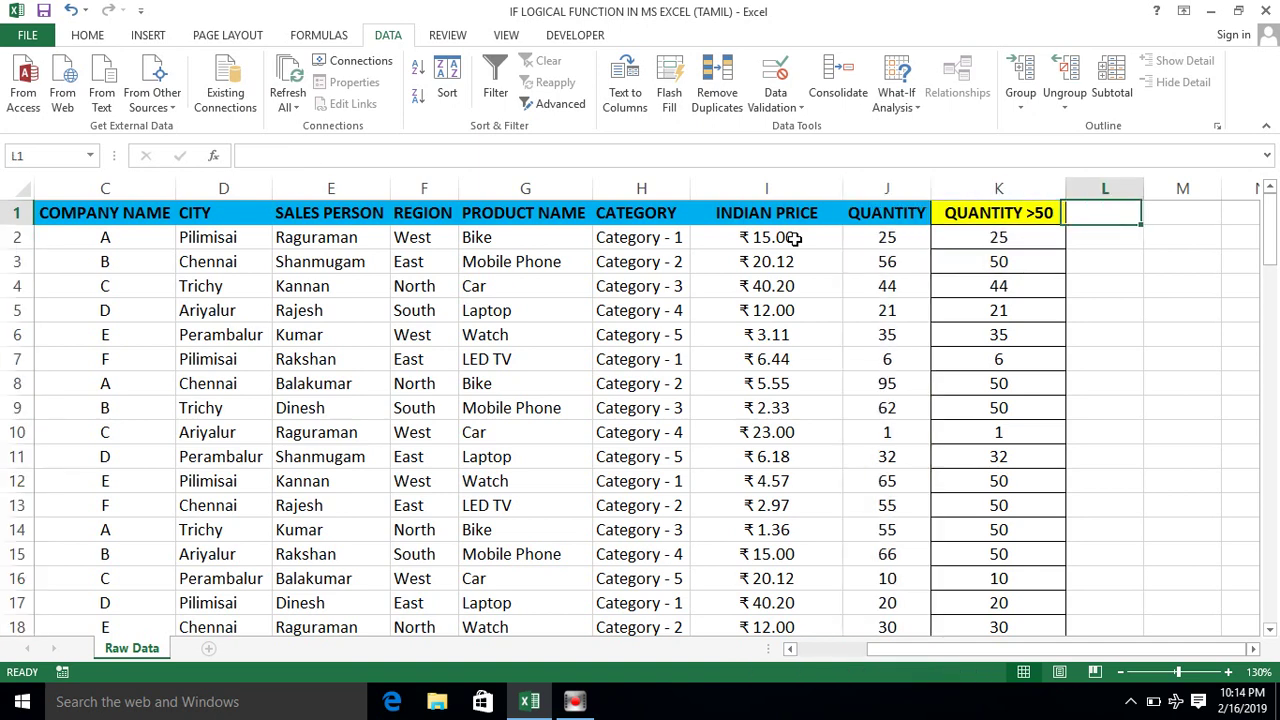
{"action": "key", "text": "ctrl+shift+Down"}
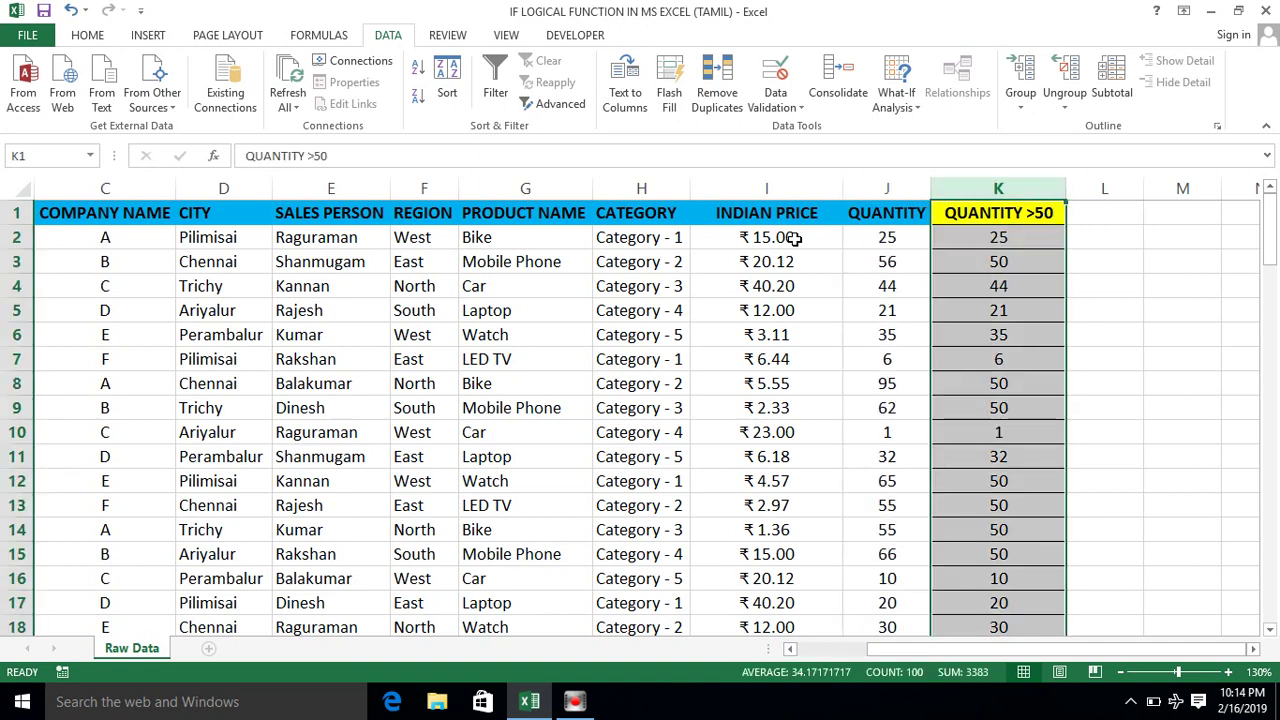
{"action": "key", "text": "Right"}
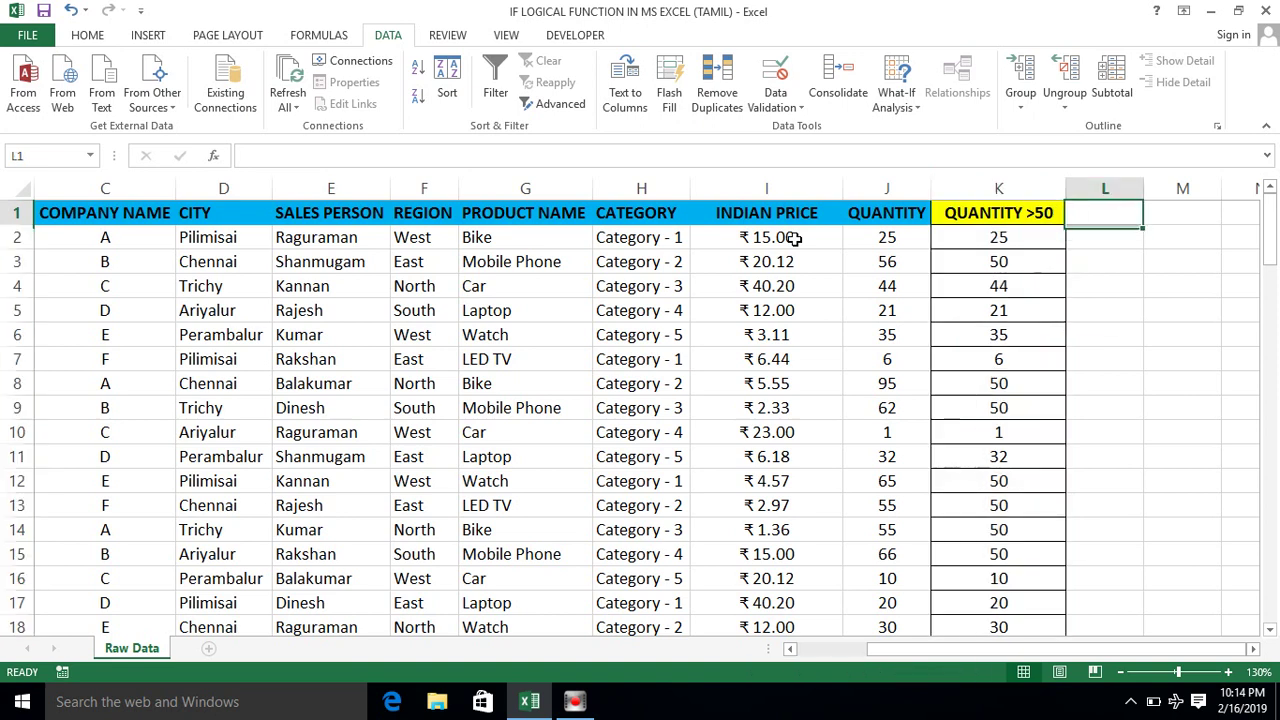
{"action": "key", "text": "Left"}
{"action": "key", "text": "Left"}
{"action": "key", "text": "ctrl+shift+Down"}
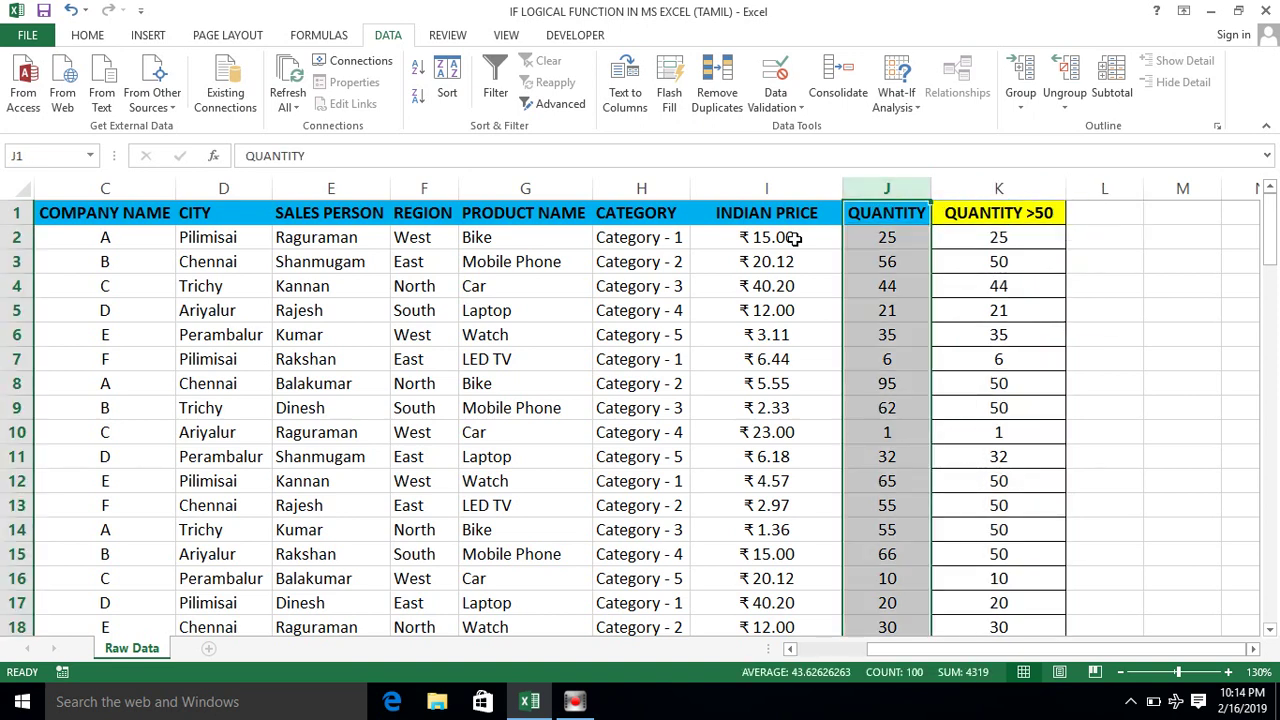
{"action": "key", "text": "Down"}
Step: Copy the row 3 IF formula over K2:K100, then clear the old QUANTITY >50 values
{"action": "key", "text": "Down"}
{"action": "key", "text": "Right"}
{"action": "key", "text": "ctrl+c"}
{"action": "key", "text": "ctrl+shift+Down"}
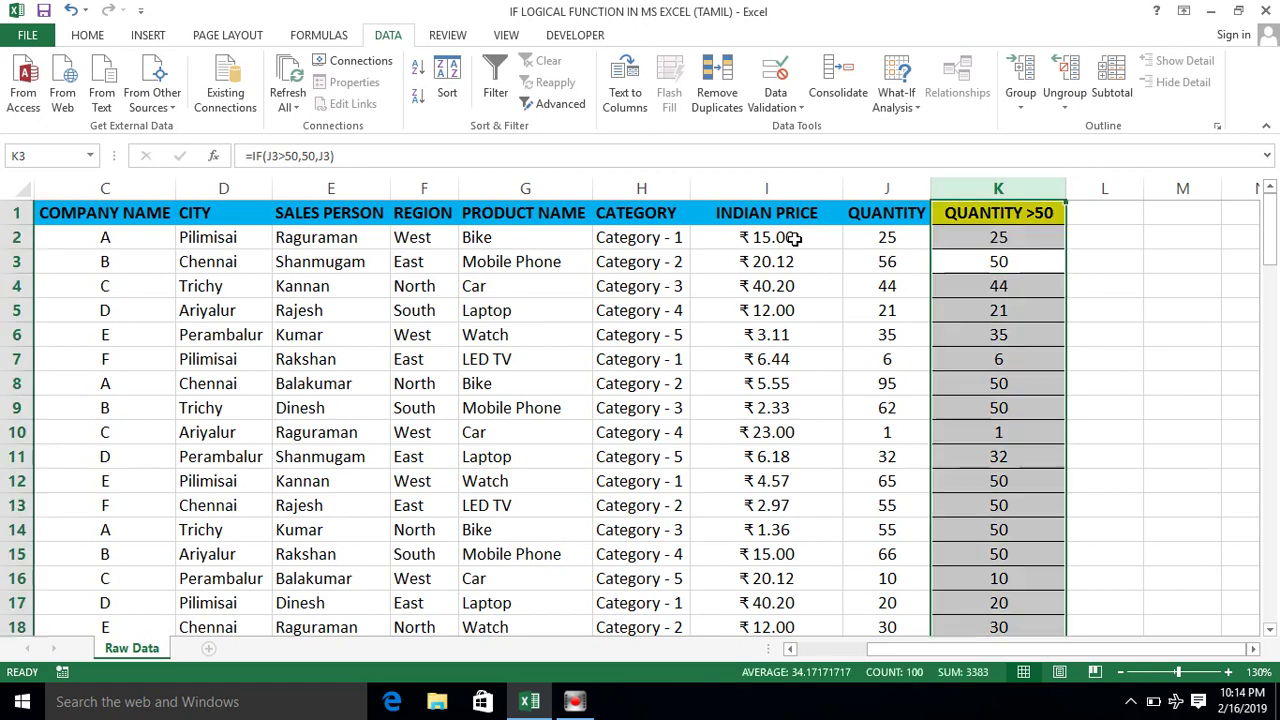
{"action": "key", "text": "ctrl+v"}
{"action": "key", "text": "Up"}
{"action": "key", "text": "Up"}
{"action": "key", "text": "Down"}
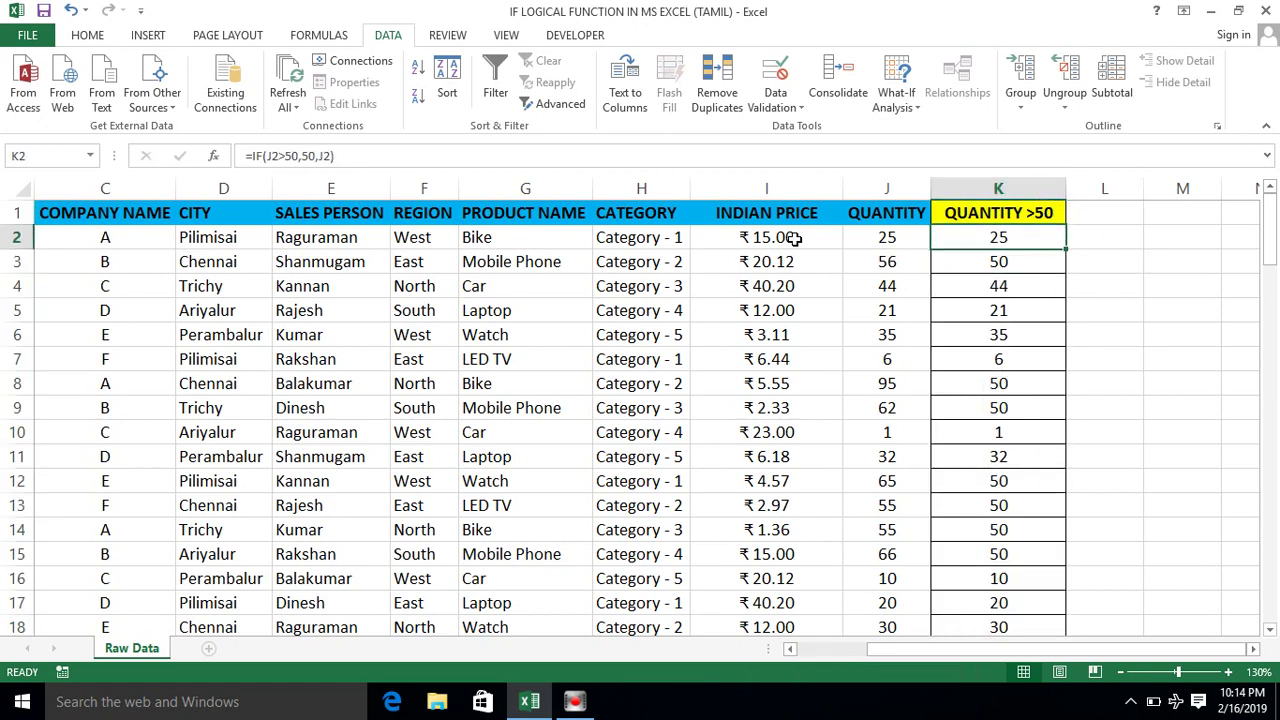
{"action": "key", "text": "ctrl+shift+Down"}
{"action": "key", "text": "ctrl+v"}
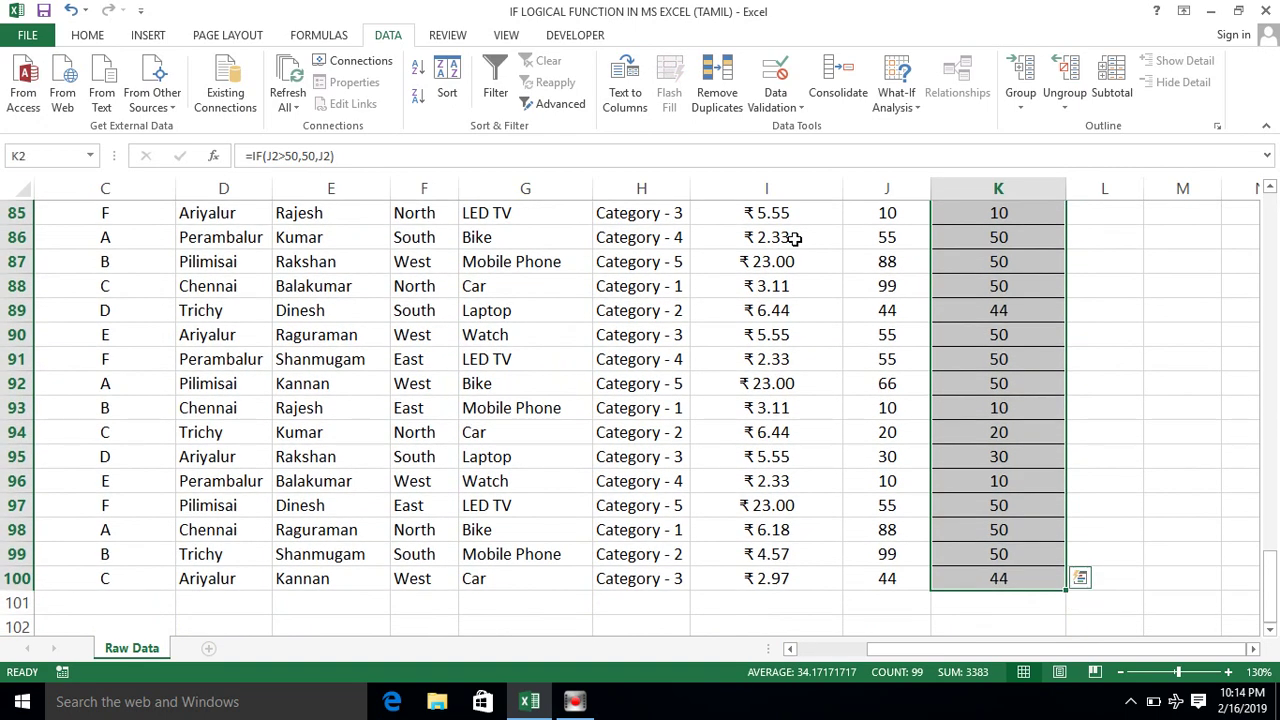
{"action": "key", "text": "ctrl+BackSpace"}
{"action": "scroll", "coordinate": [795, 240], "scroll_direction": "up", "scroll_amount": 1}
{"action": "key", "text": "Up"}
Step: Enter =IF(J2>50,50,J2) in K2 so it returns 25
{"action": "key", "text": "Left"}
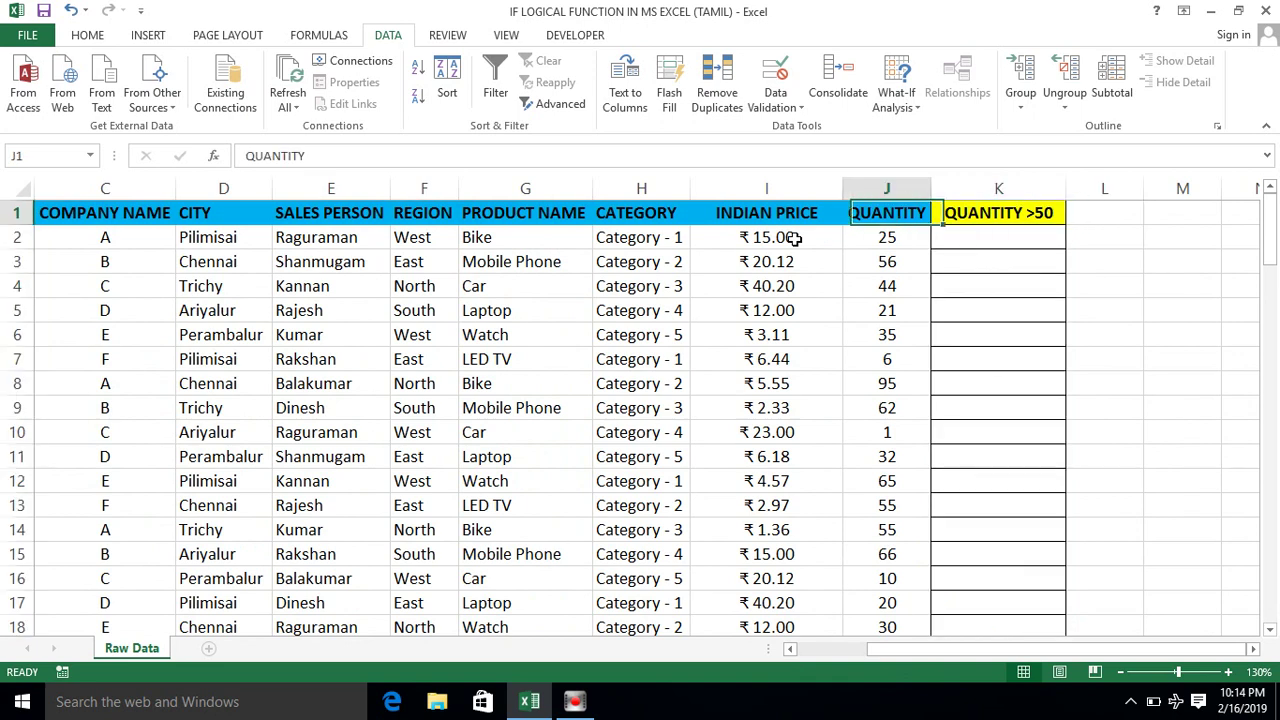
{"action": "key", "text": "Right"}
{"action": "key", "text": "Down"}
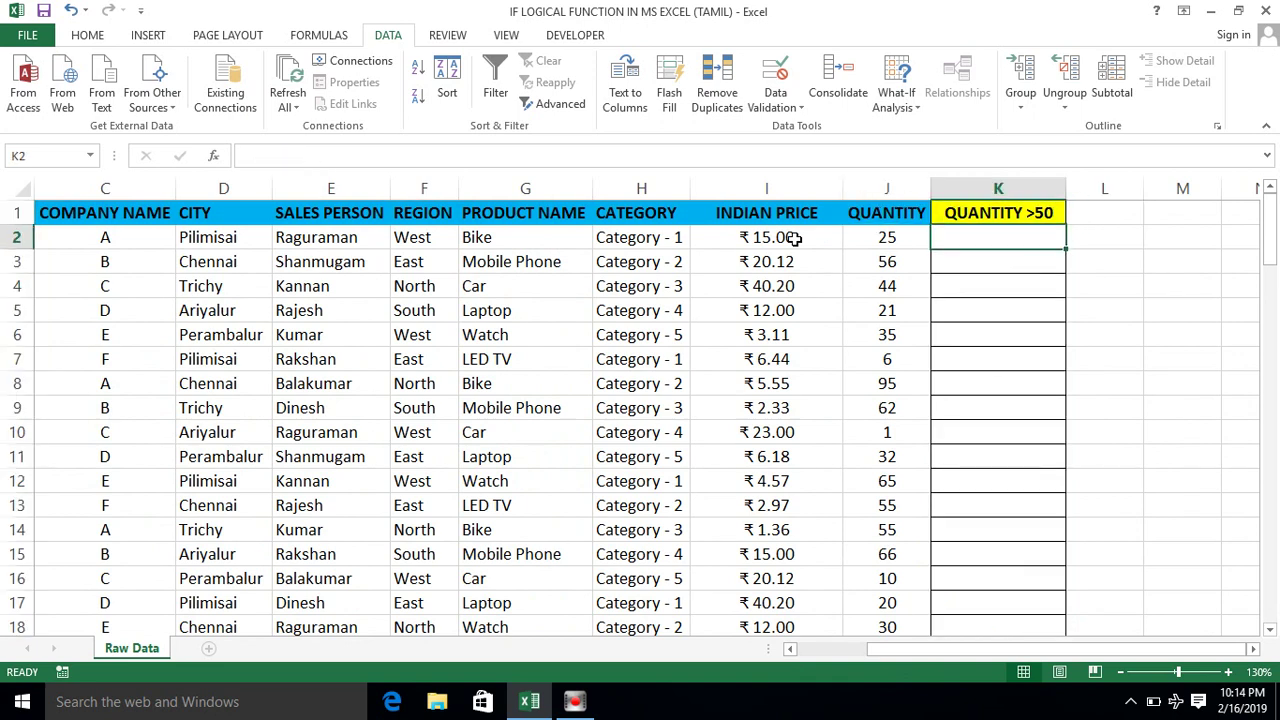
{"action": "type", "text": "=if"}
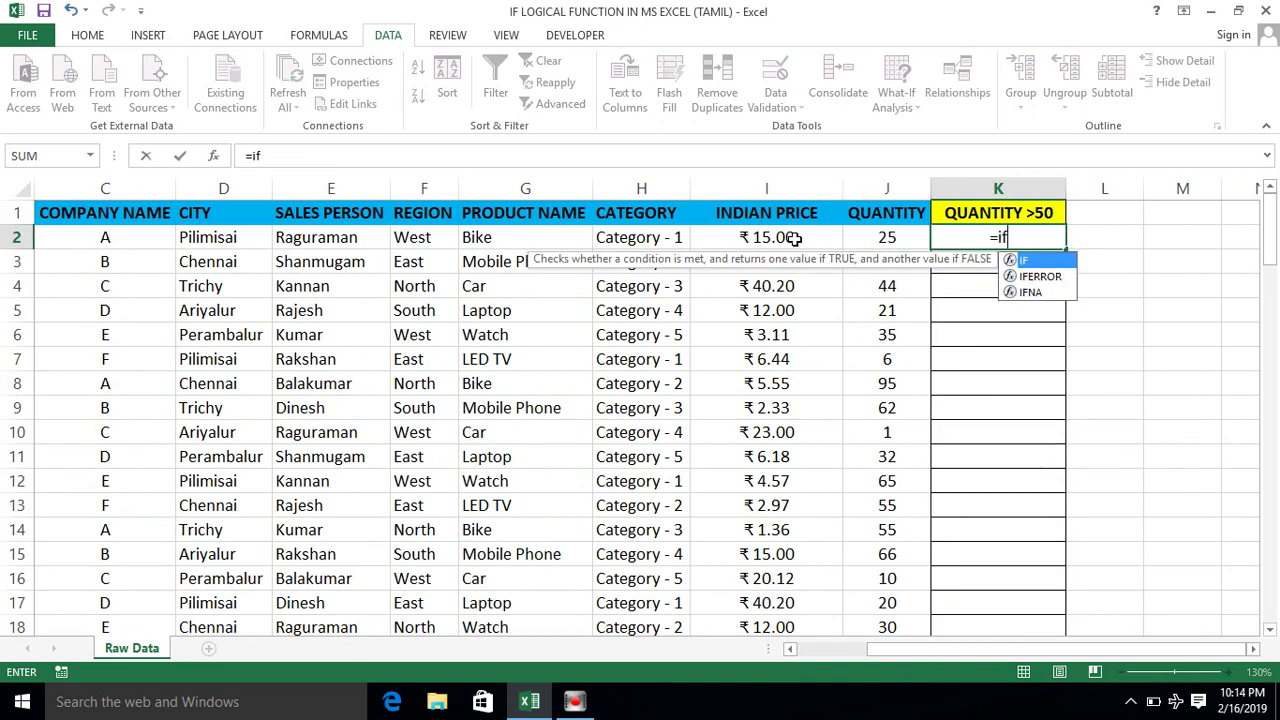
{"action": "key", "text": "Tab"}
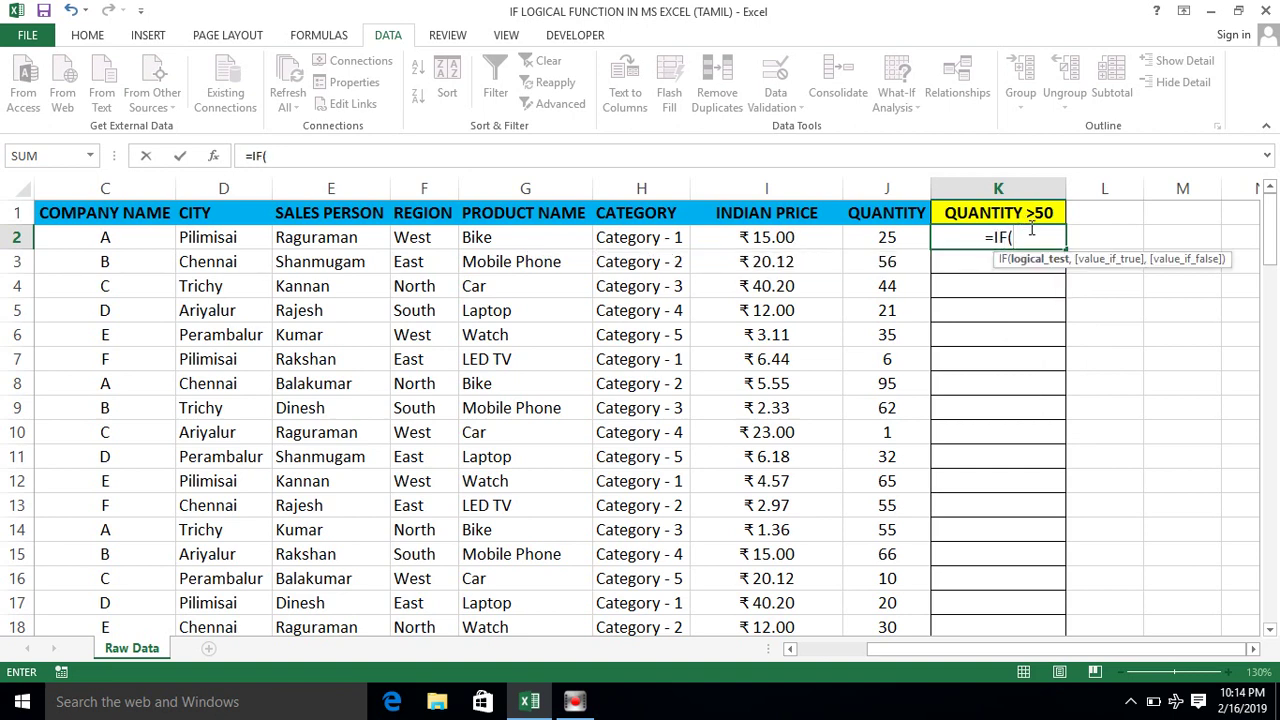
{"action": "left_click", "coordinate": [886, 238]}
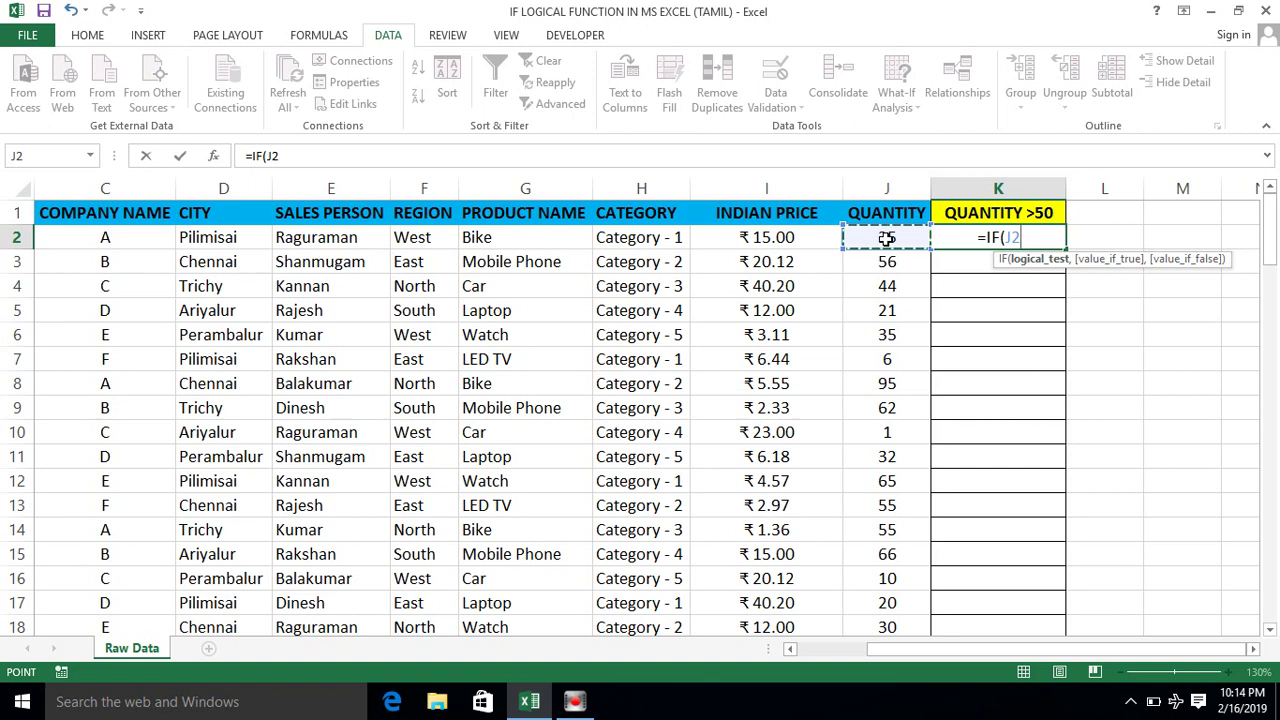
{"action": "type", "text": ">"}
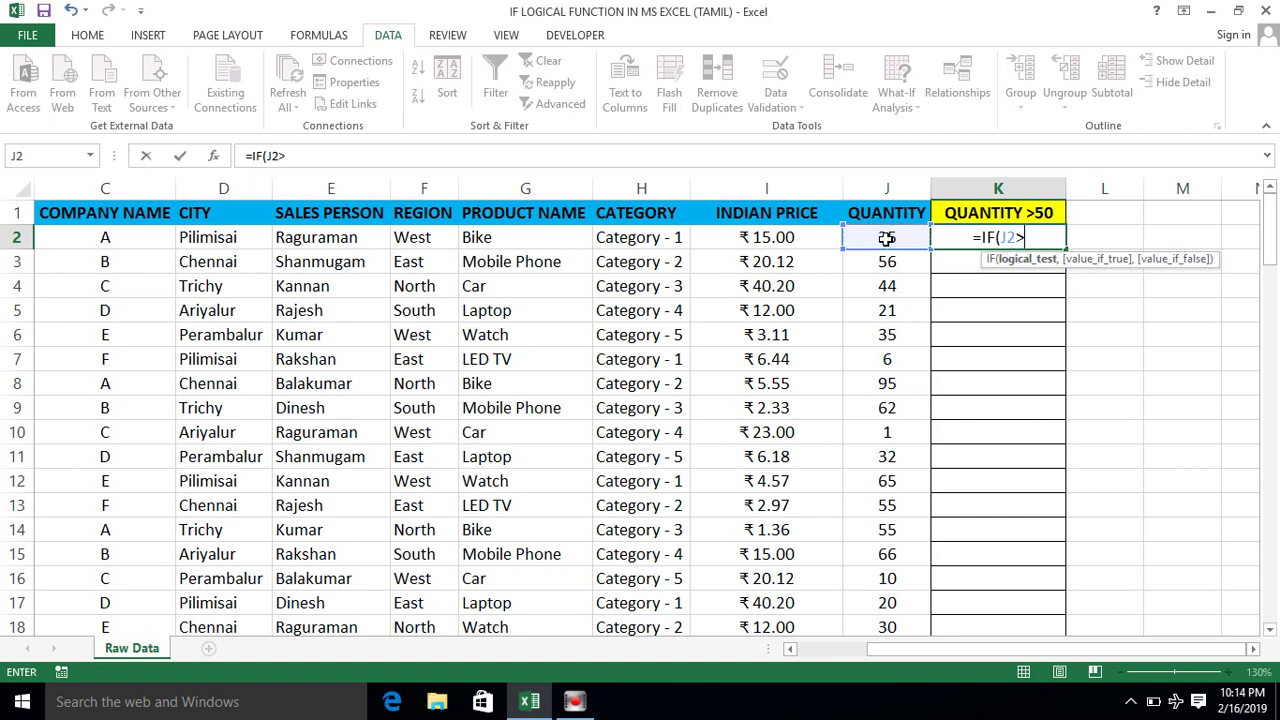
{"action": "type", "text": "50"}
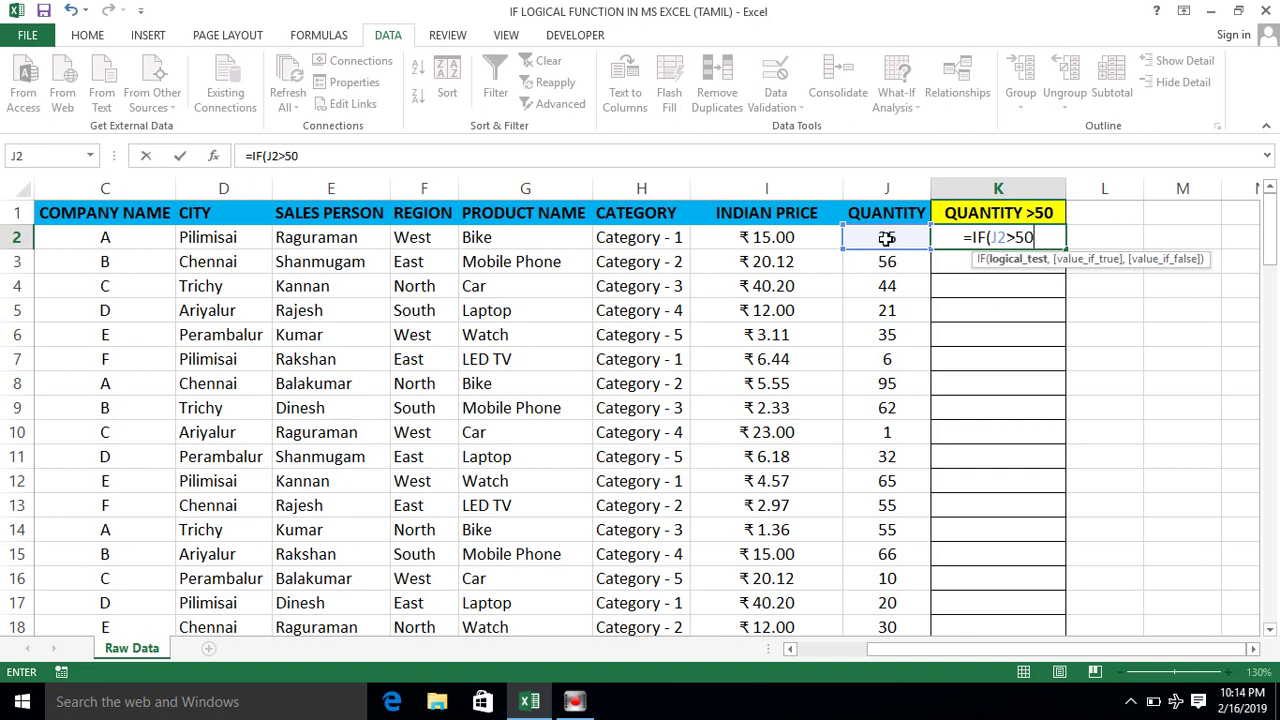
{"action": "type", "text": ","}
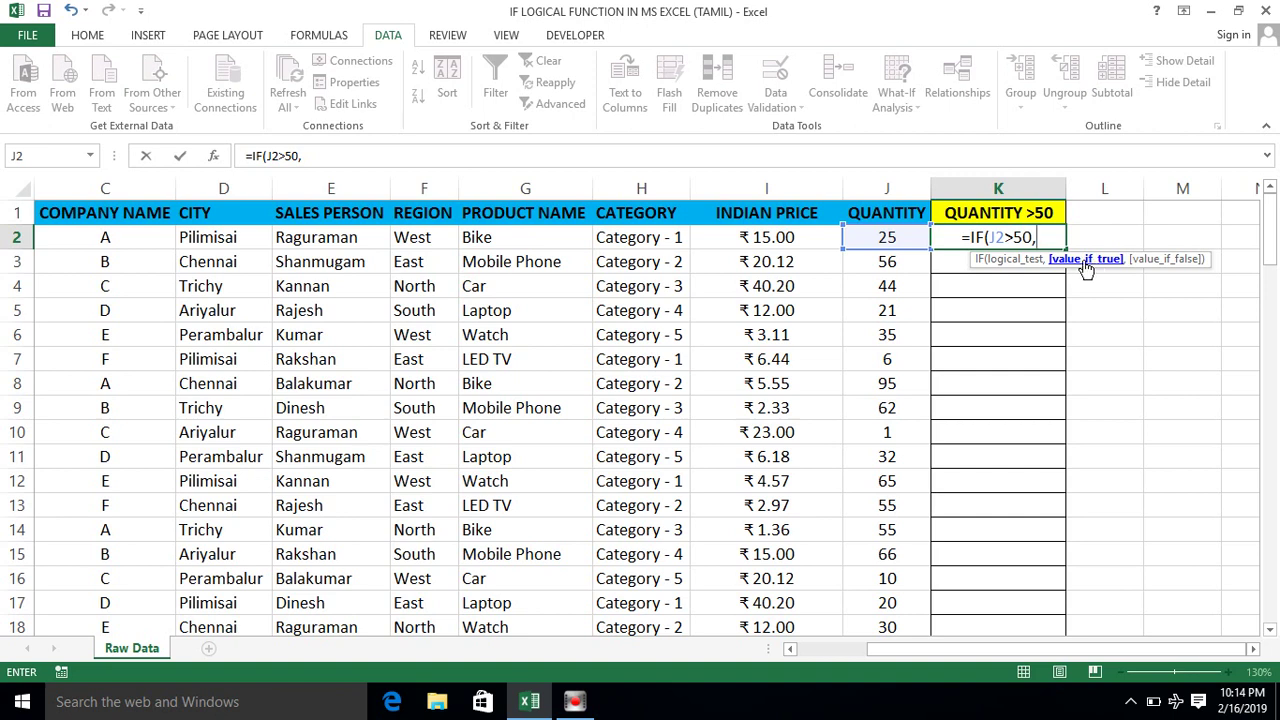
{"action": "type", "text": "50"}
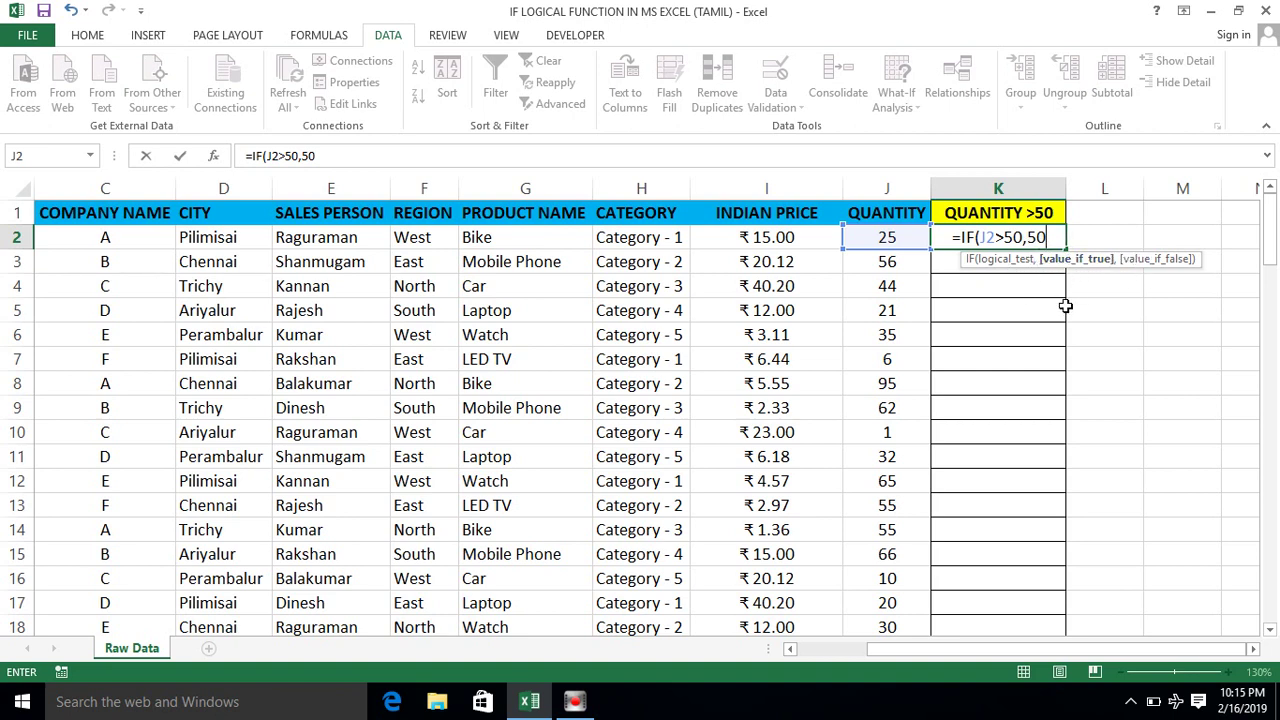
{"action": "type", "text": ","}
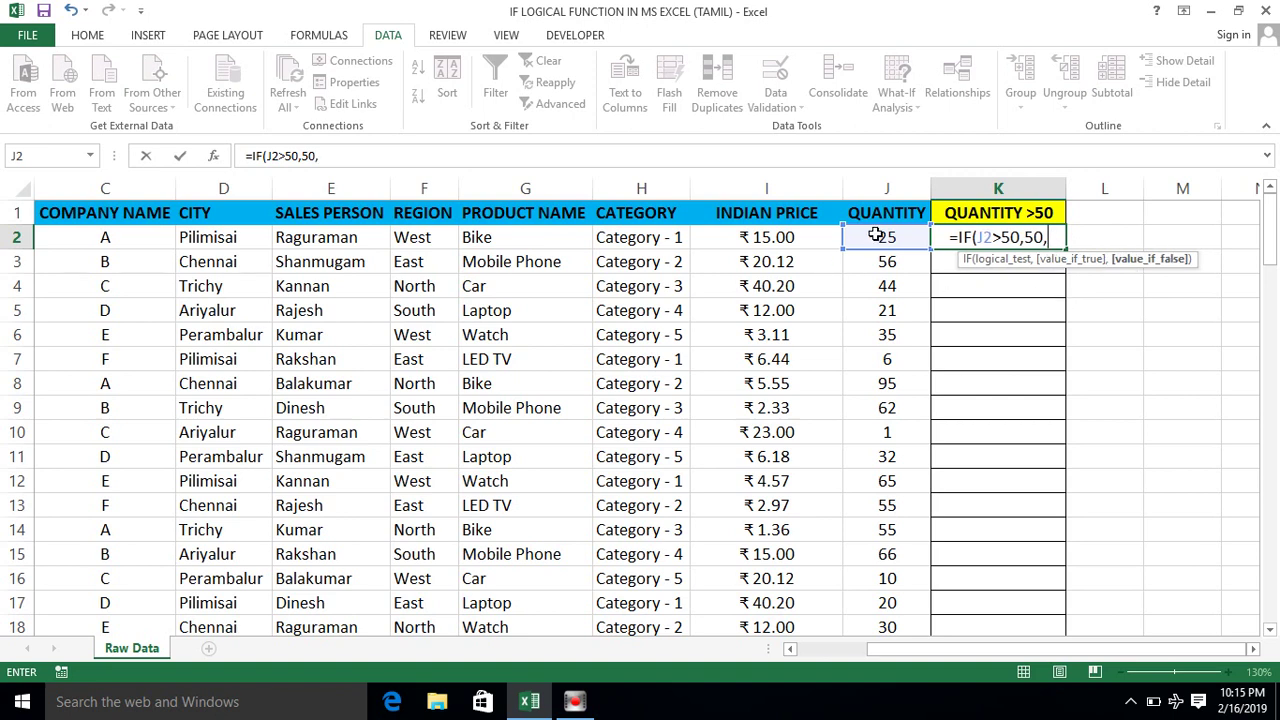
{"action": "left_click", "coordinate": [880, 236]}
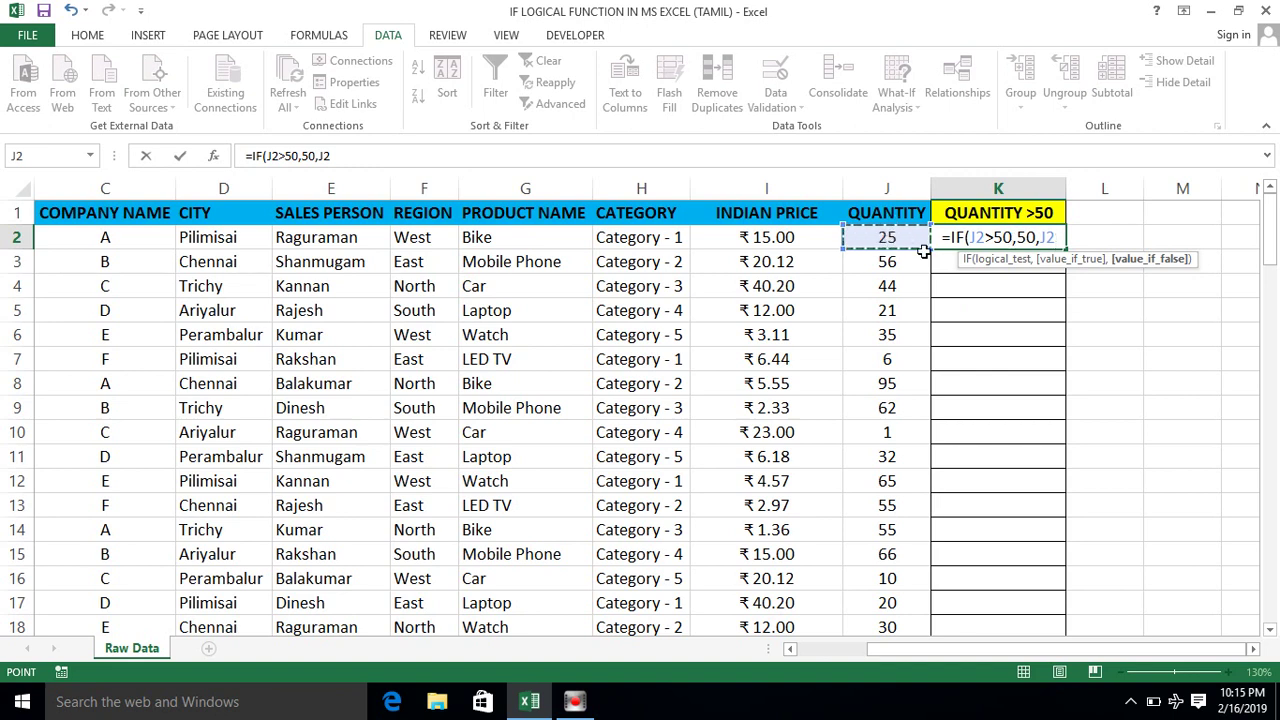
{"action": "type", "text": ")"}
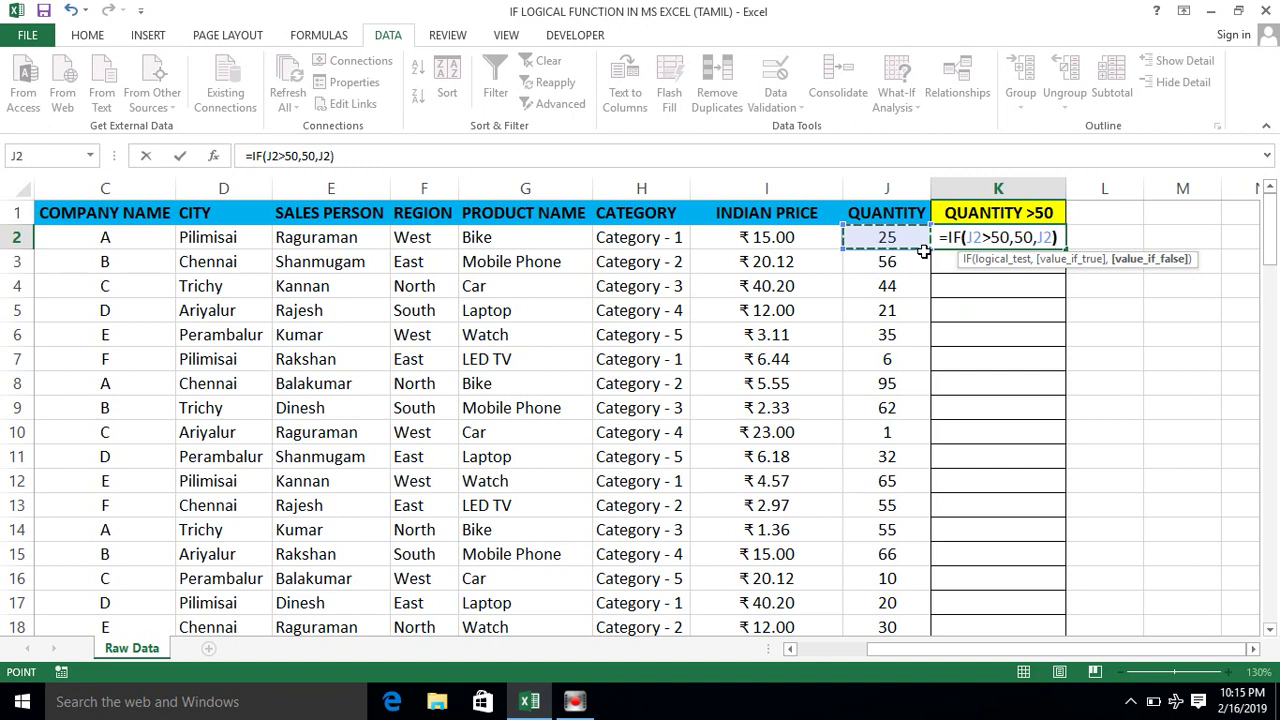
{"action": "key", "text": "Return"}
Step: Fill K2's IF formula into K3, check that 56 becomes 50, then fill down column K
{"action": "left_click", "coordinate": [975, 241]}
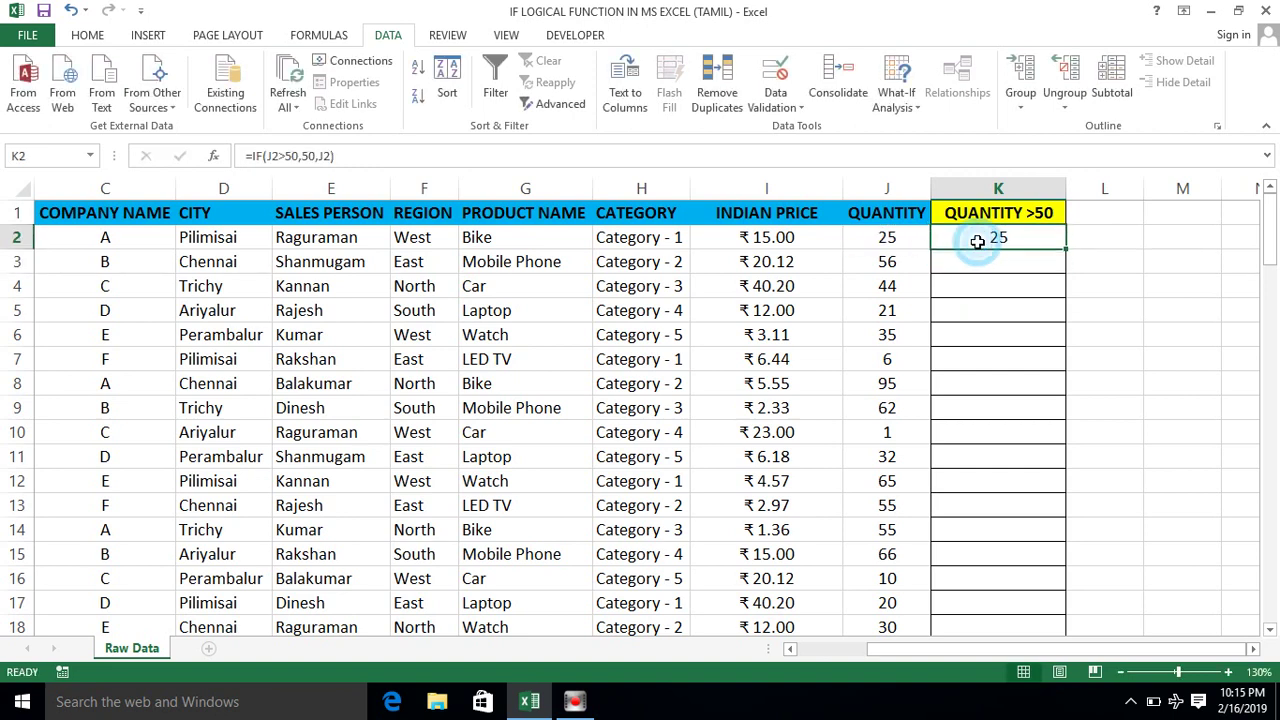
{"action": "left_click", "coordinate": [870, 232]}
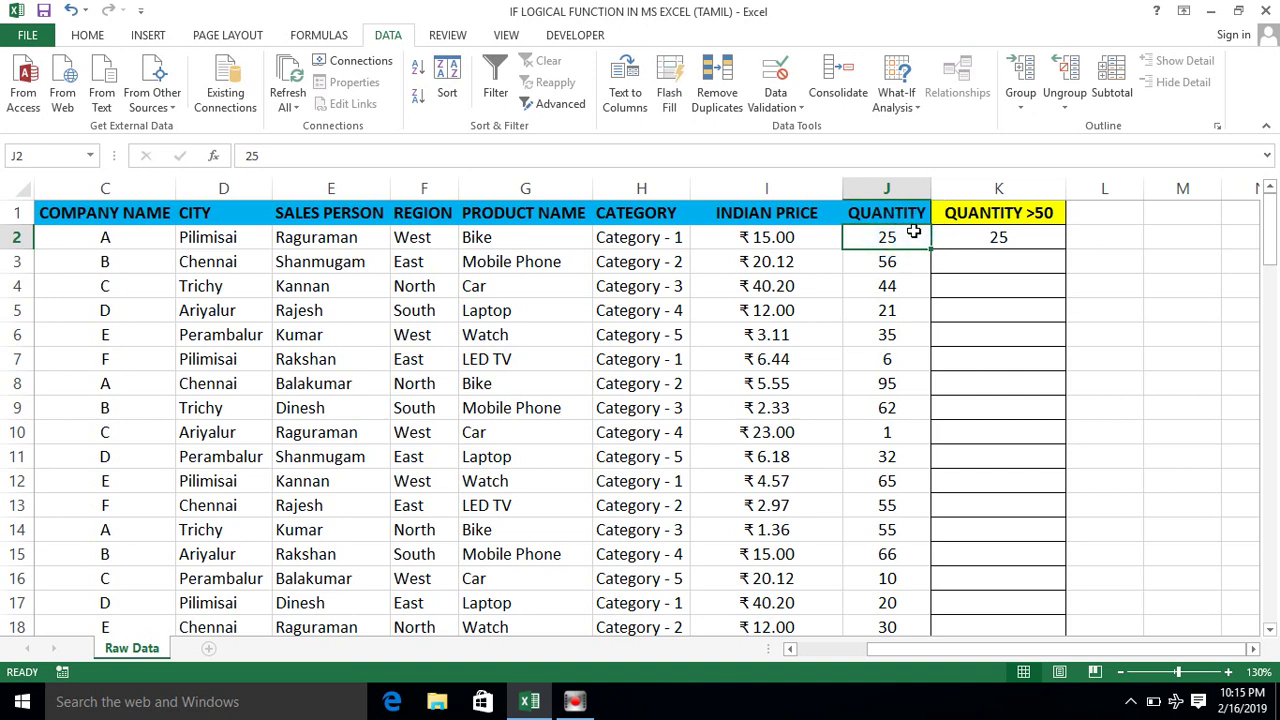
{"action": "left_click", "coordinate": [980, 237]}
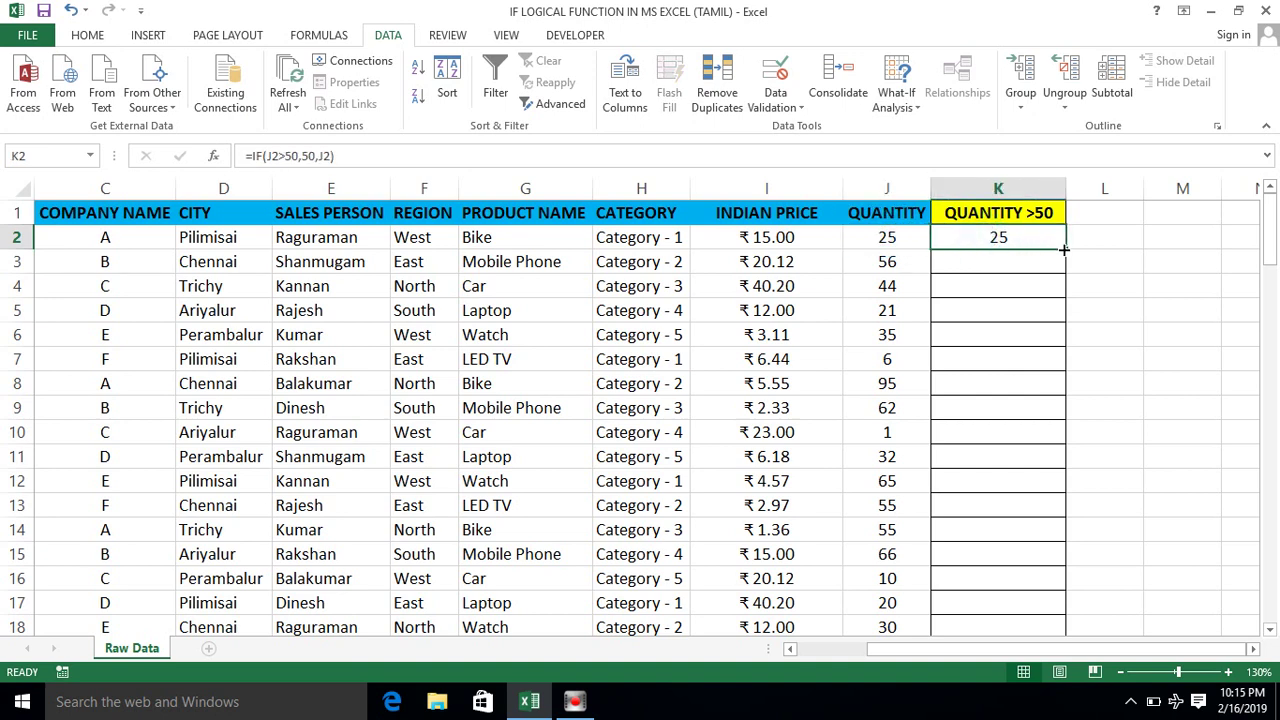
{"action": "left_click_drag", "start_coordinate": [1064, 250], "coordinate": [1064, 272]}
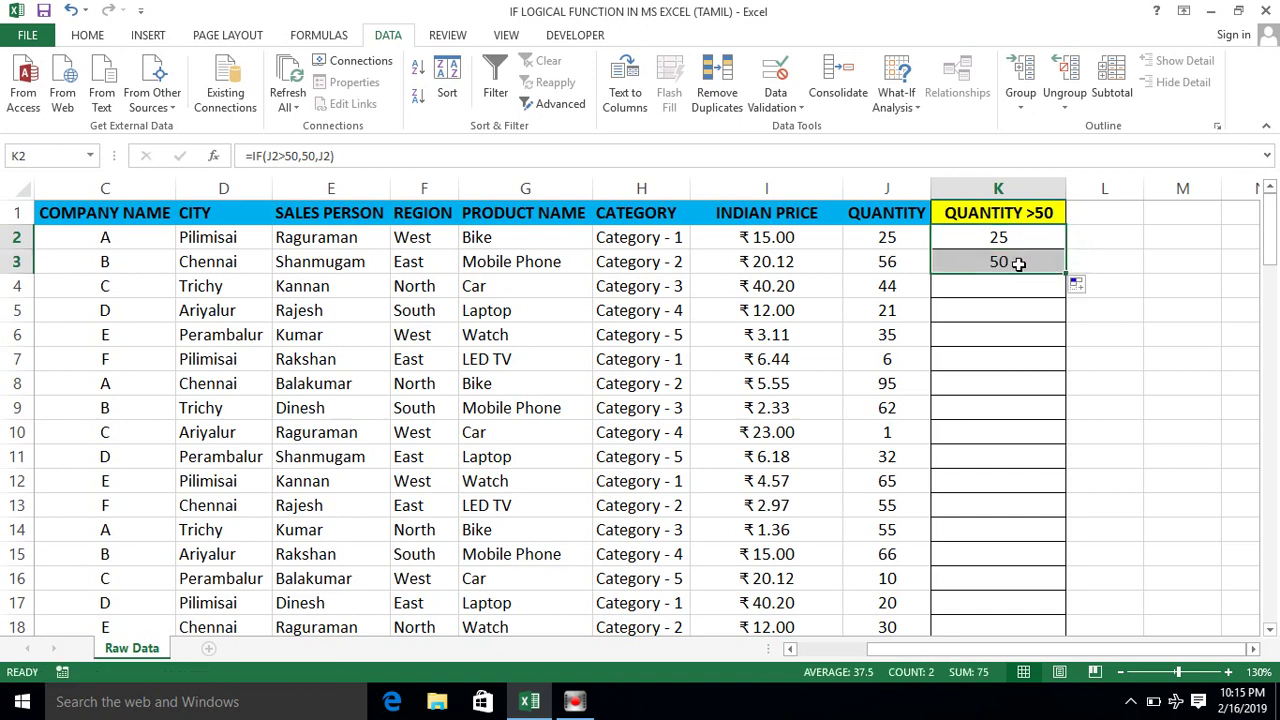
{"action": "left_click", "coordinate": [1018, 263]}
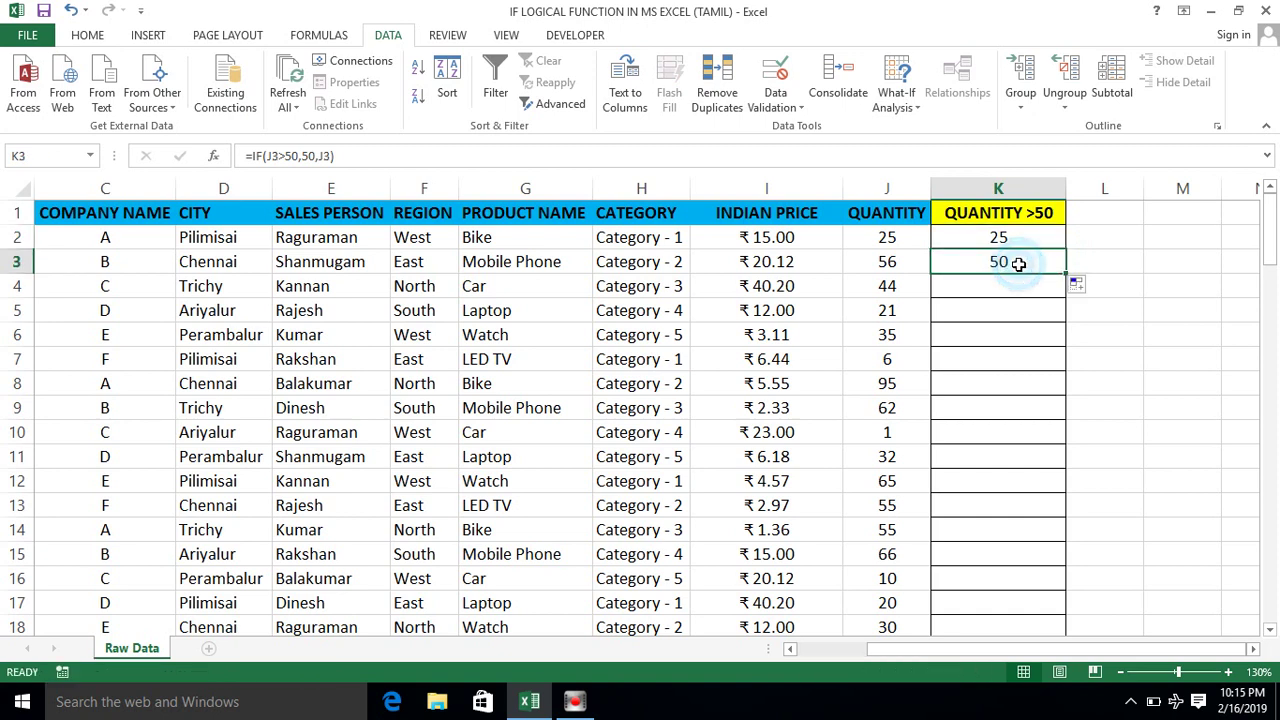
{"action": "left_click", "coordinate": [900, 262]}
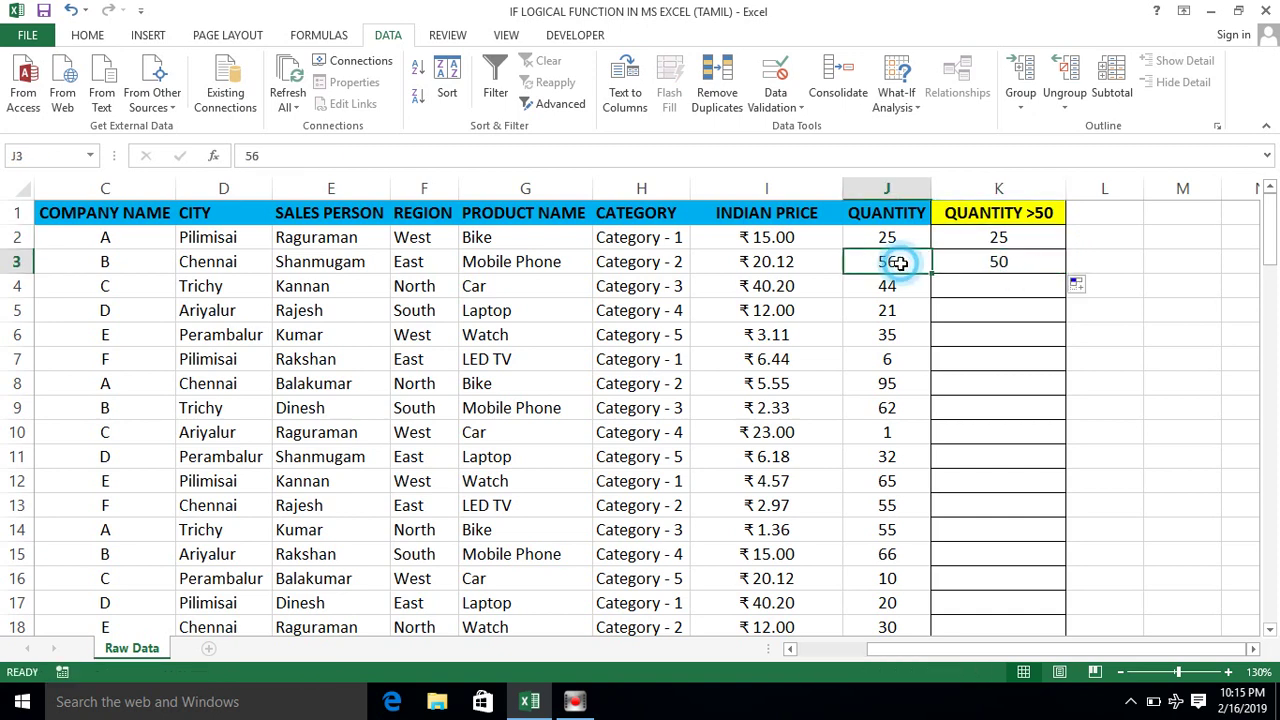
{"action": "left_click", "coordinate": [985, 263]}
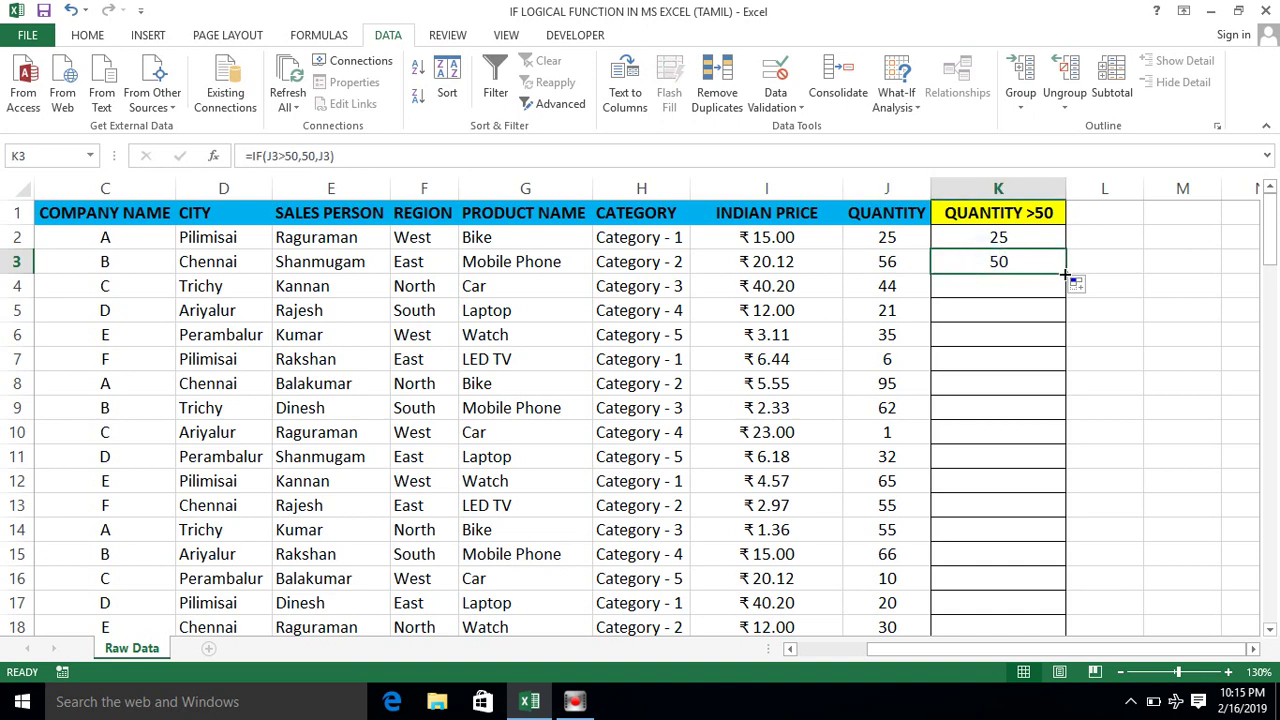
{"action": "double_click", "coordinate": [1066, 275]}
{"action": "left_click", "coordinate": [1016, 290]}
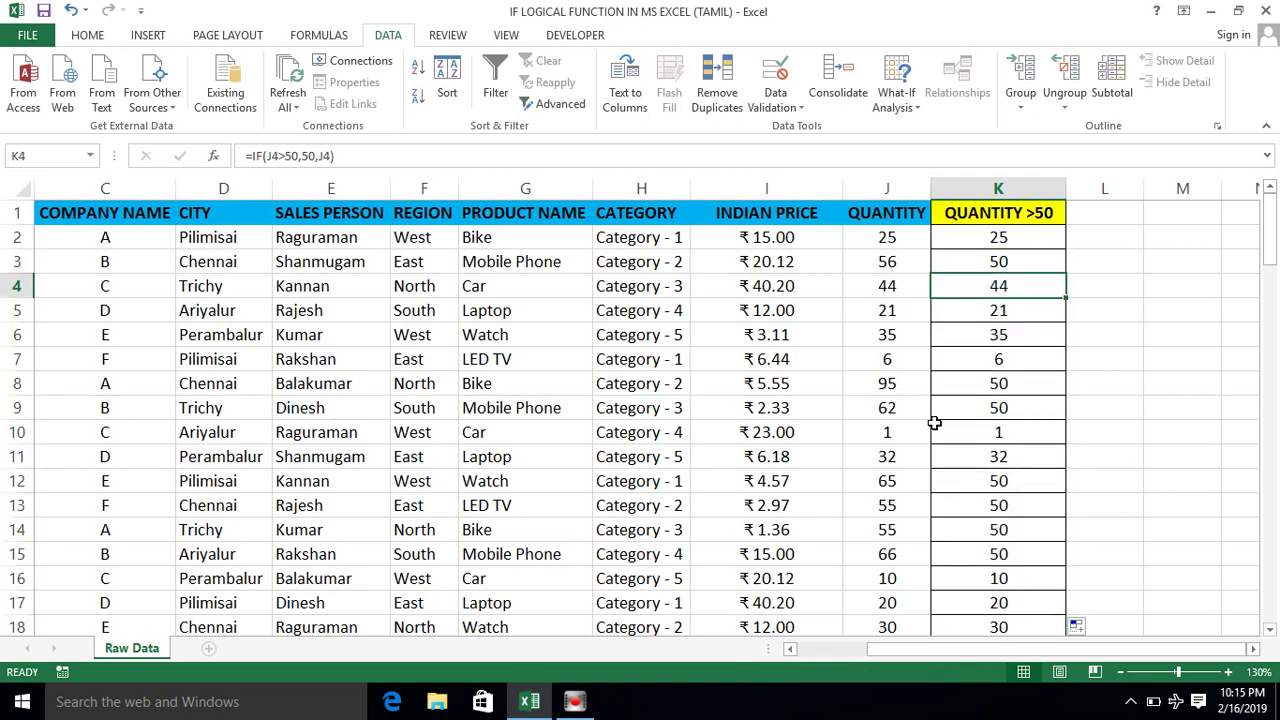
{"action": "left_click", "coordinate": [900, 500]}
{"action": "left_click", "coordinate": [900, 493]}
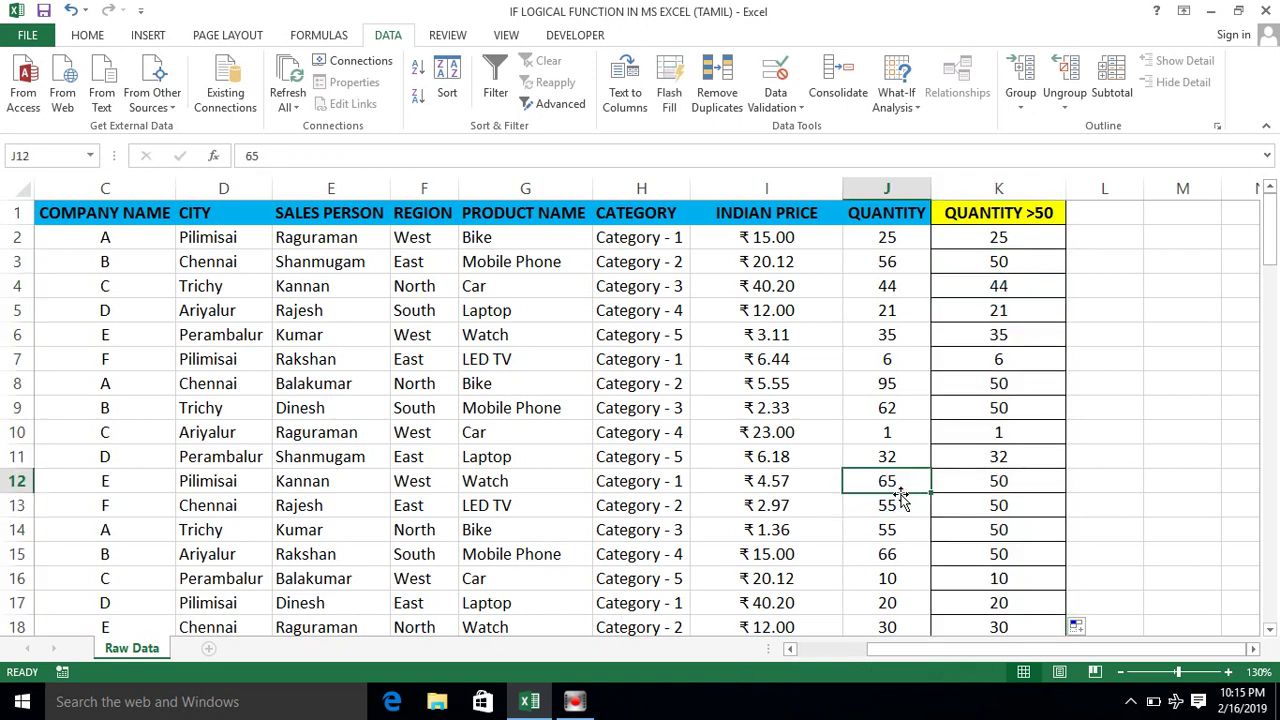
{"action": "key", "text": "shift+Down"}
{"action": "key", "text": "shift+Down"}
{"action": "key", "text": "shift+Down"}
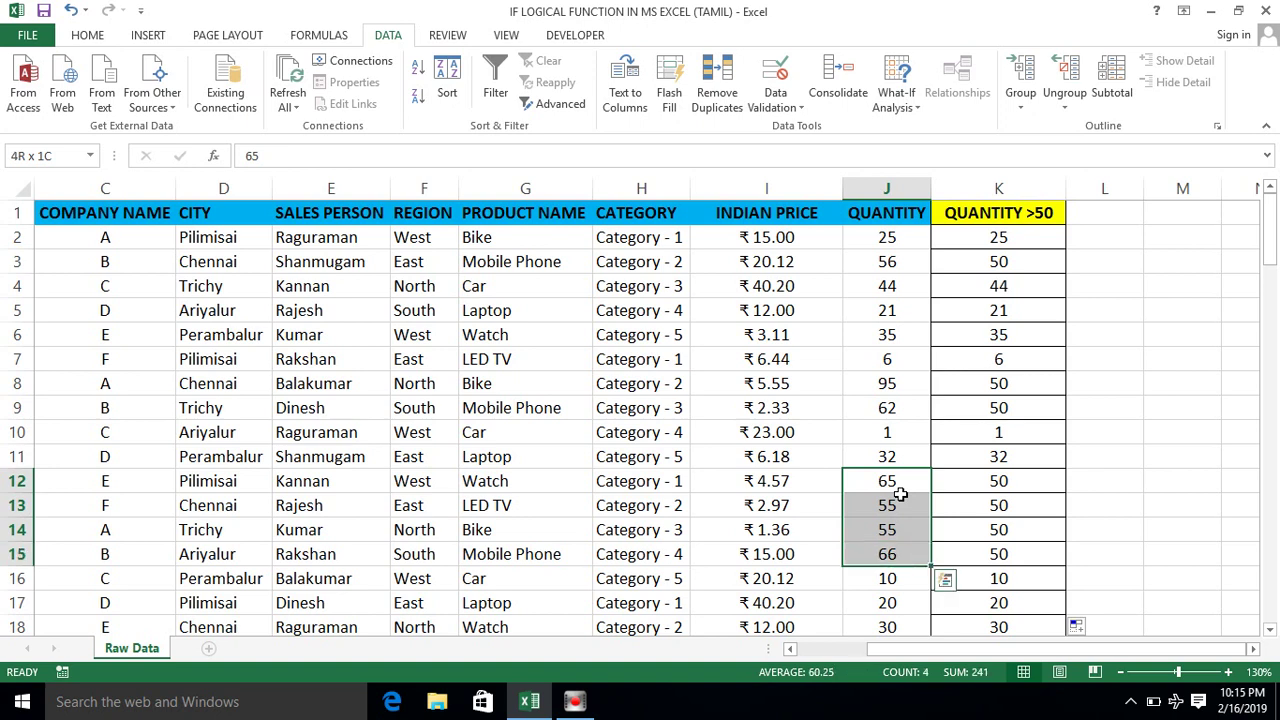
{"action": "key", "text": "Right"}
{"action": "key", "text": "shift+Down"}
{"action": "key", "text": "shift+Down"}
{"action": "key", "text": "shift+Down"}
{"action": "key", "text": "shift+Down"}
{"action": "key", "text": "Up"}
{"action": "key", "text": "shift+Down"}
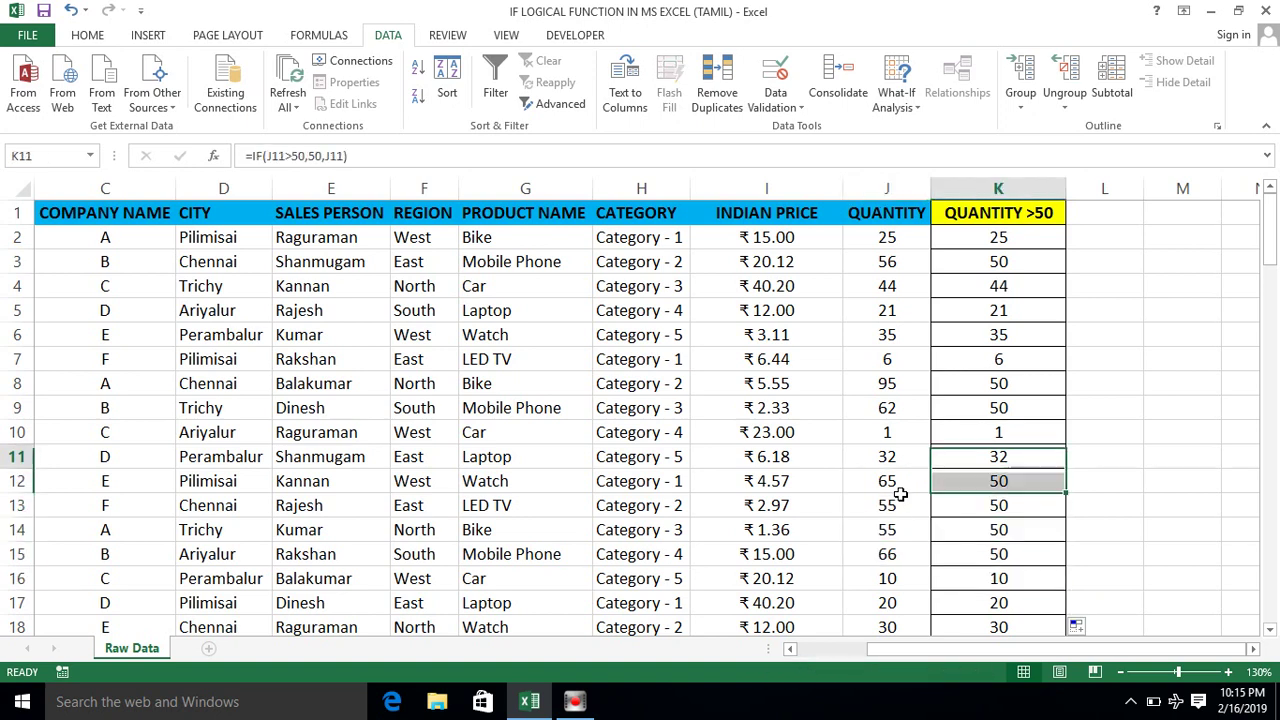
{"action": "key", "text": "Down"}
{"action": "key", "text": "Down"}
{"action": "key", "text": "Down"}
{"action": "key", "text": "Down"}
{"action": "key", "text": "Down"}
{"action": "key", "text": "shift+Down"}
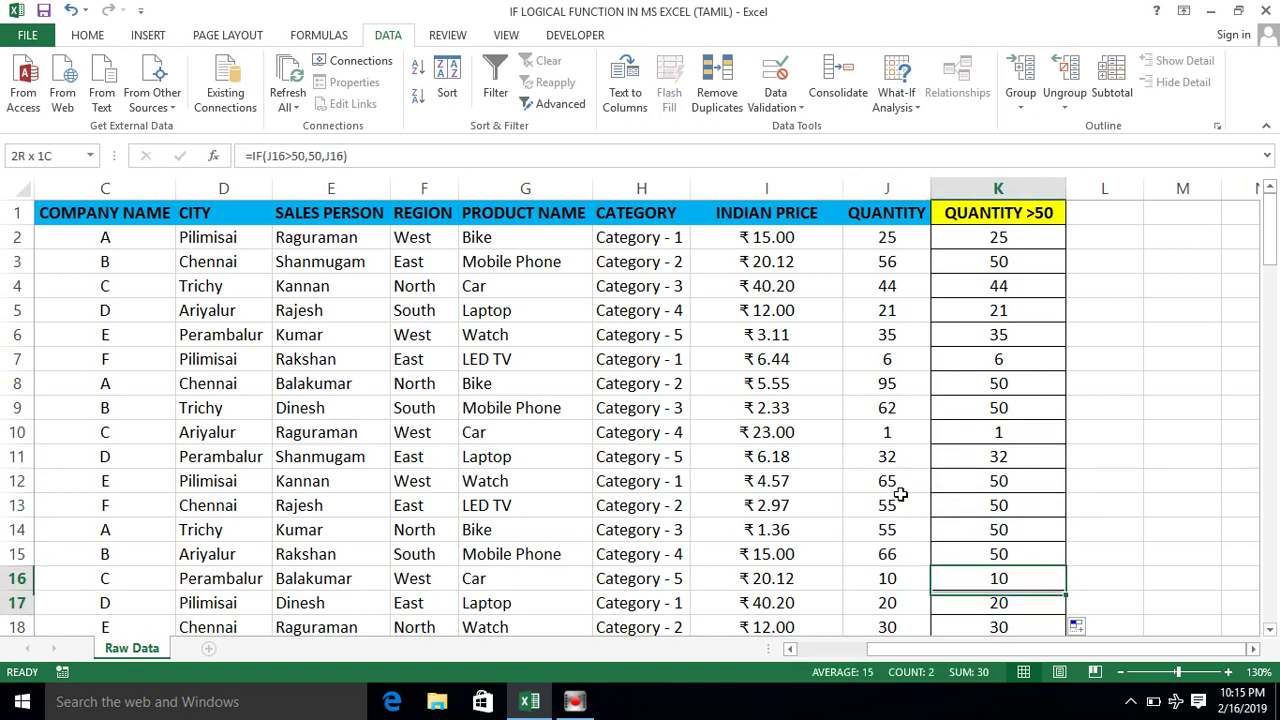
{"action": "key", "text": "shift+Down"}
{"action": "key", "text": "shift+Down"}
{"action": "key", "text": "shift+Down"}
{"action": "key", "text": "Left"}
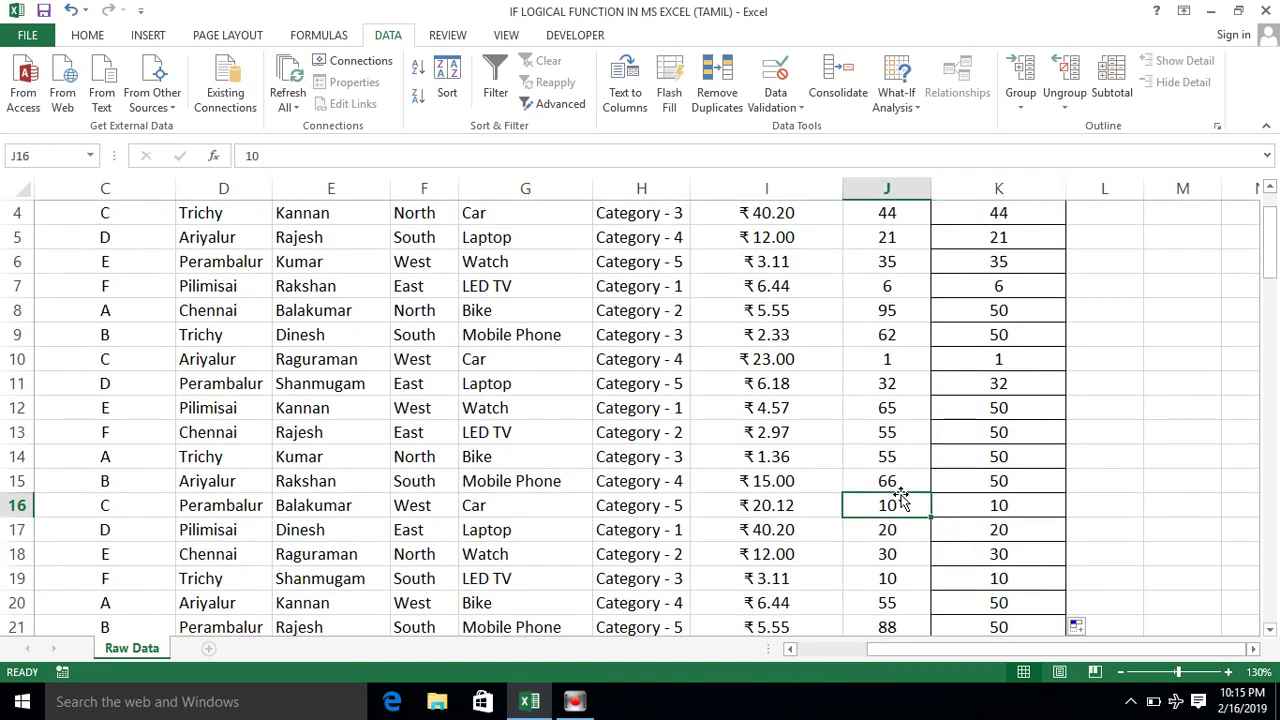
{"action": "key", "text": "shift+Down"}
{"action": "key", "text": "shift+Down"}
{"action": "key", "text": "shift+Down"}
{"action": "key", "text": "shift+Down"}
{"action": "key", "text": "Right"}
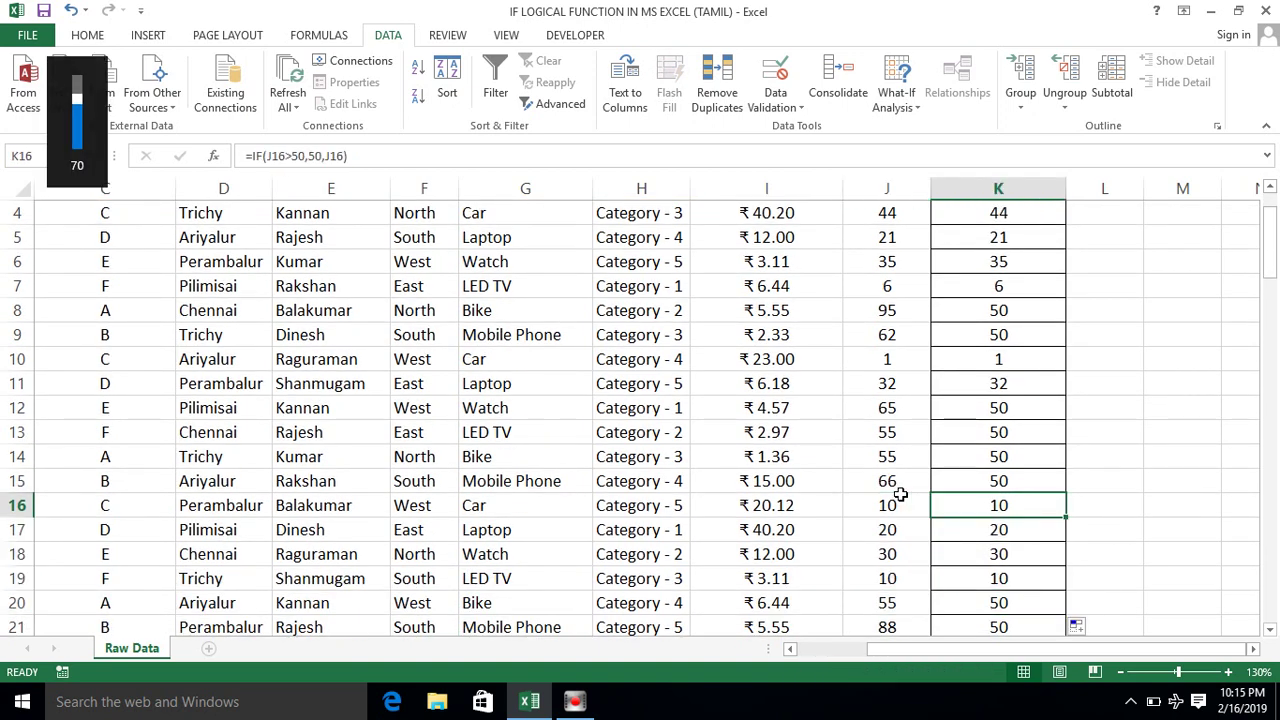
{"action": "key", "text": "Up"}
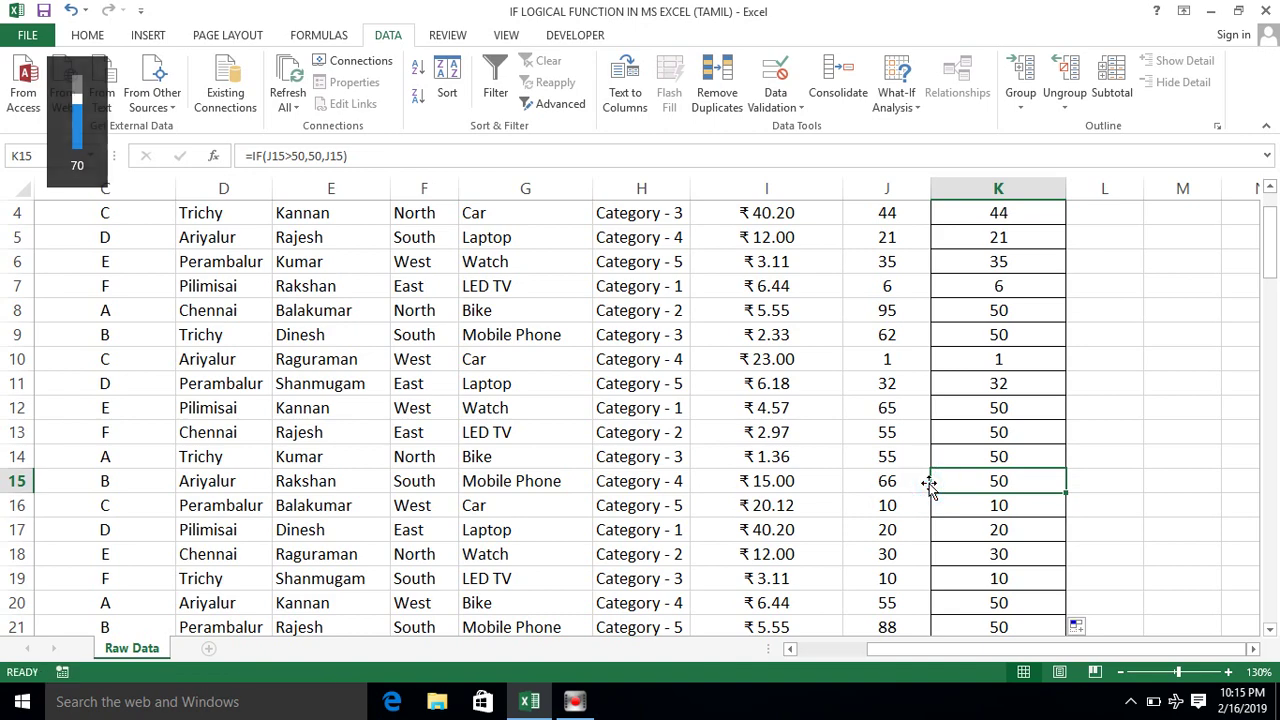
{"action": "key", "text": "ctrl+Up"}
Step: Turn on filters and filter QUANTITY >50 to show only the value 50
{"action": "key", "text": "alt+a"}
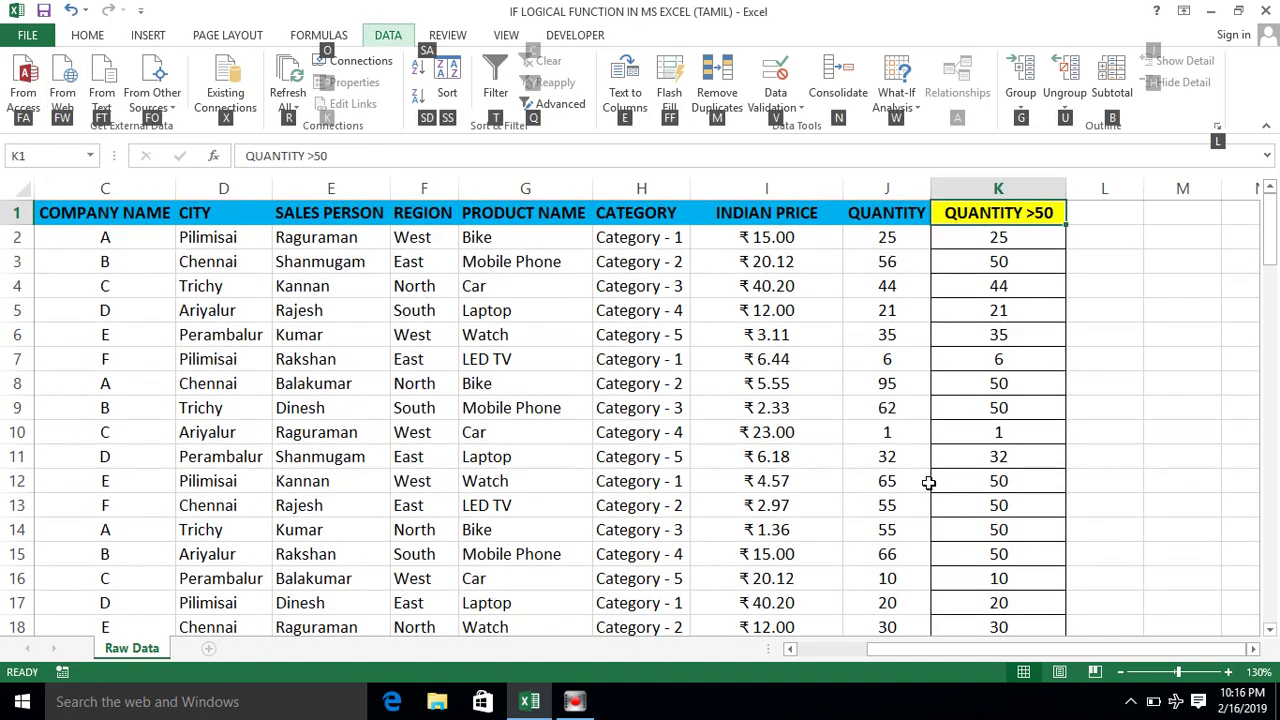
{"action": "key", "text": "t"}
{"action": "key", "text": "alt+Down"}
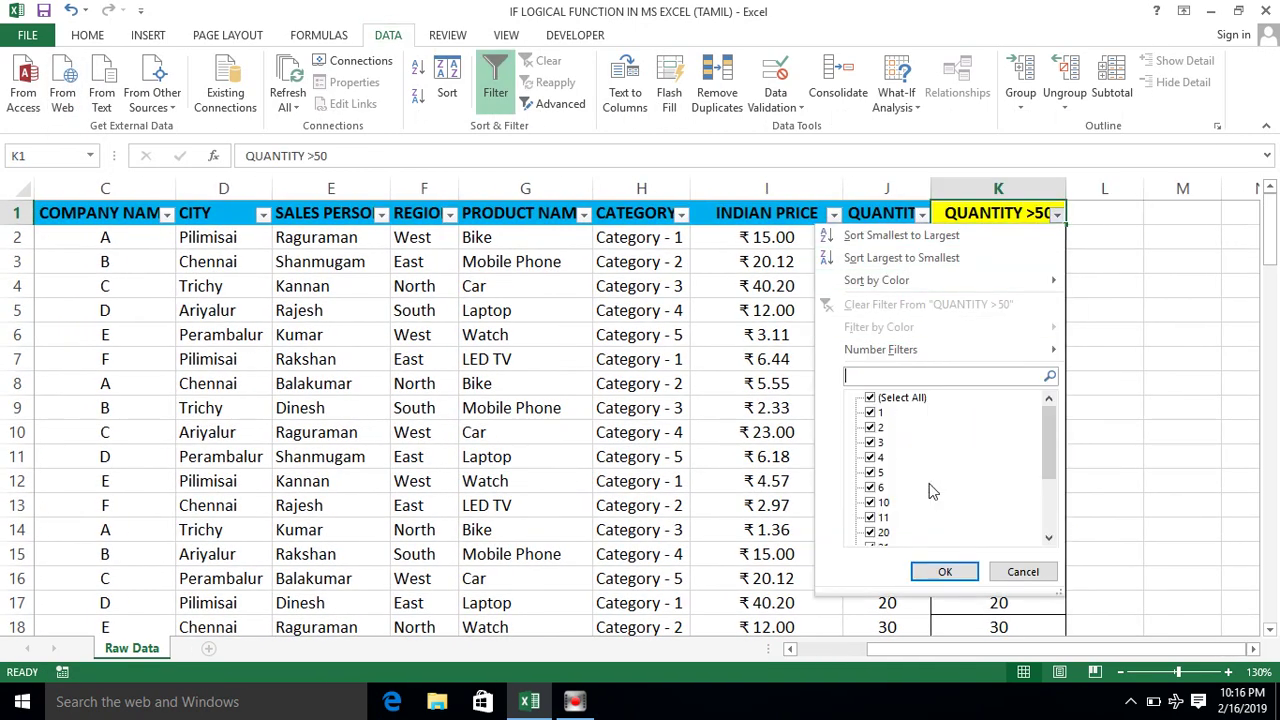
{"action": "key", "text": "Tab"}
{"action": "key", "text": "space"}
{"action": "key", "text": "End"}
{"action": "key", "text": "space"}
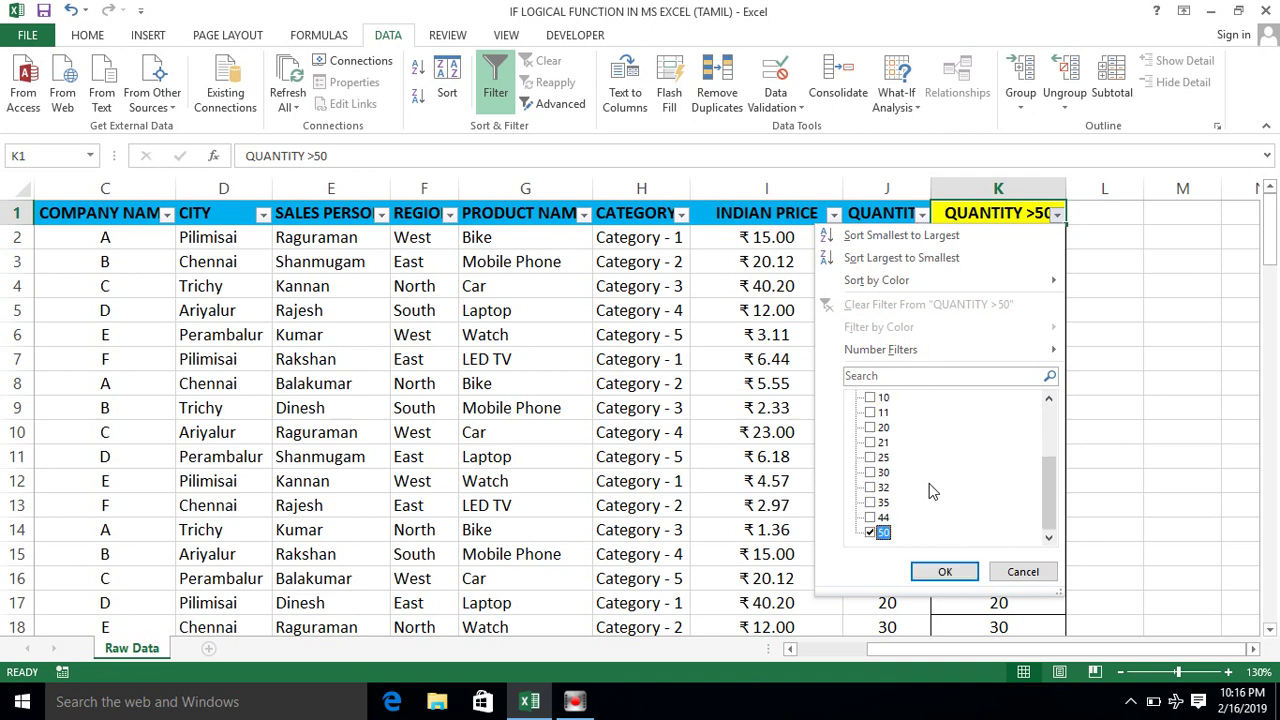
{"action": "key", "text": "Return"}
Step: Review the QUANTITY filter list, confirming the remaining quantities start at 55
{"action": "key", "text": "Left"}
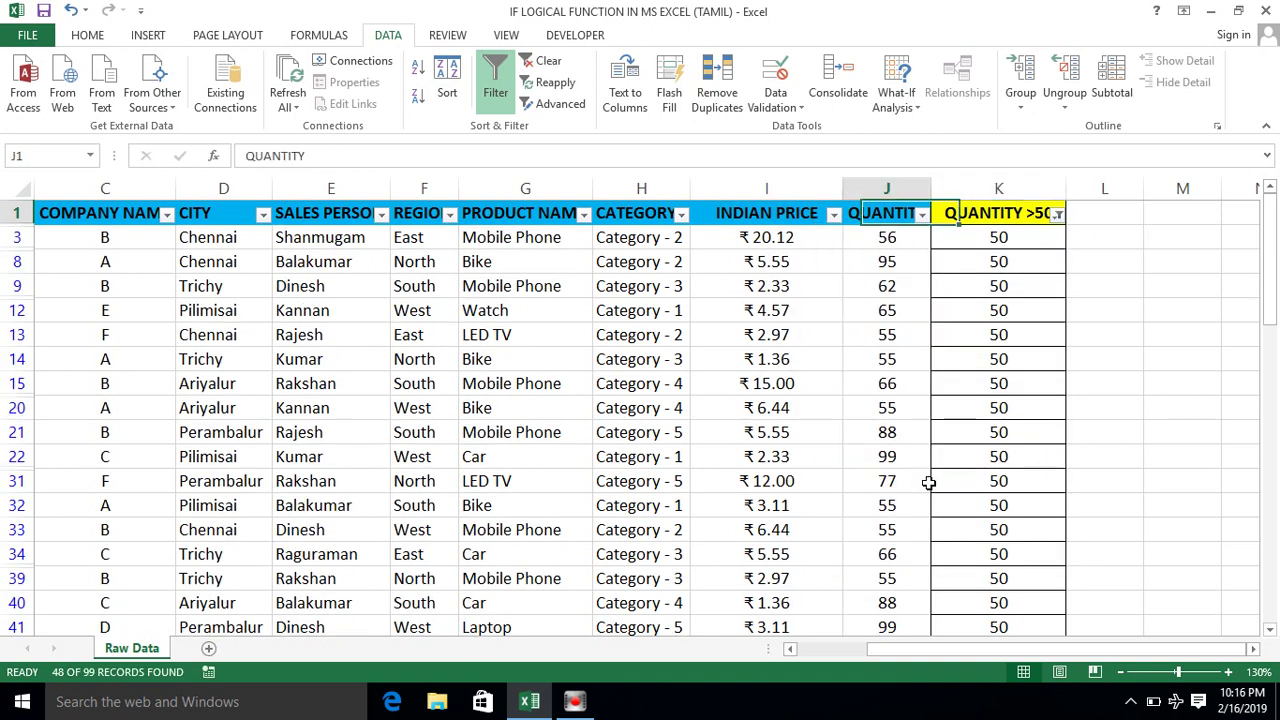
{"action": "key", "text": "Left"}
{"action": "key", "text": "Right"}
{"action": "key", "text": "alt+Down"}
{"action": "key", "text": "Down"}
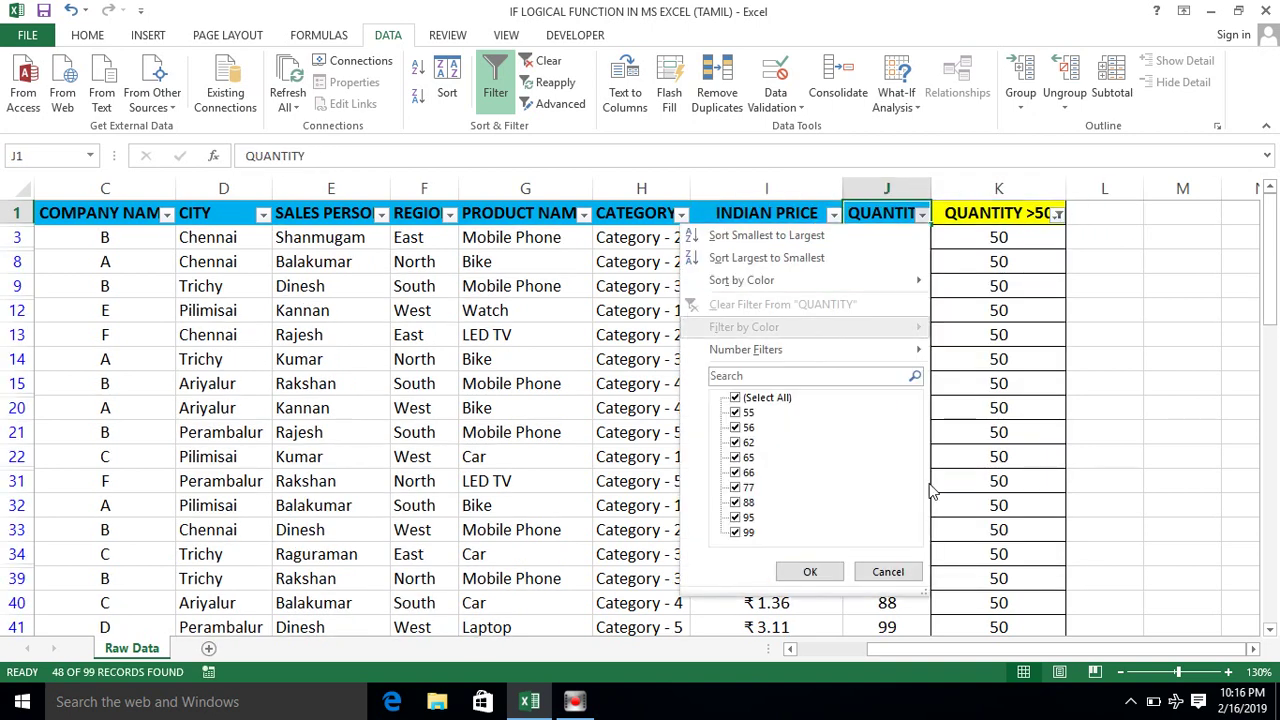
{"action": "key", "text": "Tab"}
{"action": "key", "text": "Down"}
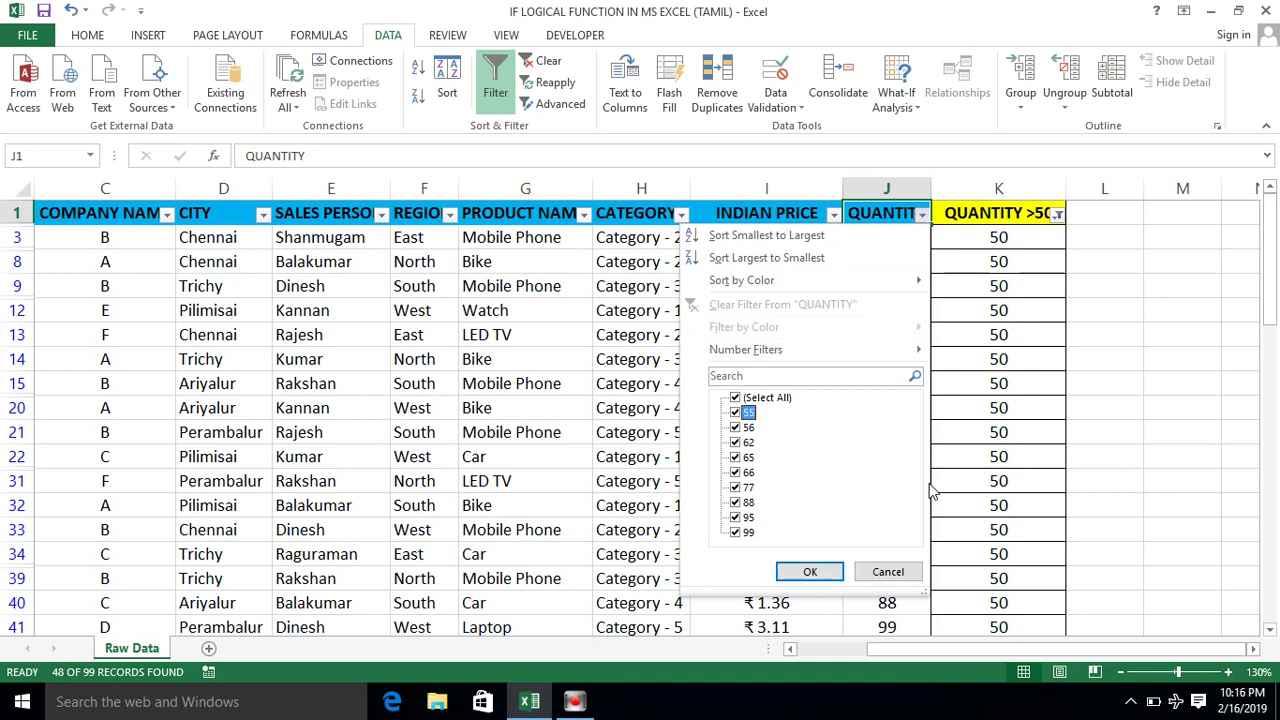
{"action": "key", "text": "Escape"}
{"action": "key", "text": "Right"}
{"action": "key", "text": "Right"}
{"action": "key", "text": "Left"}
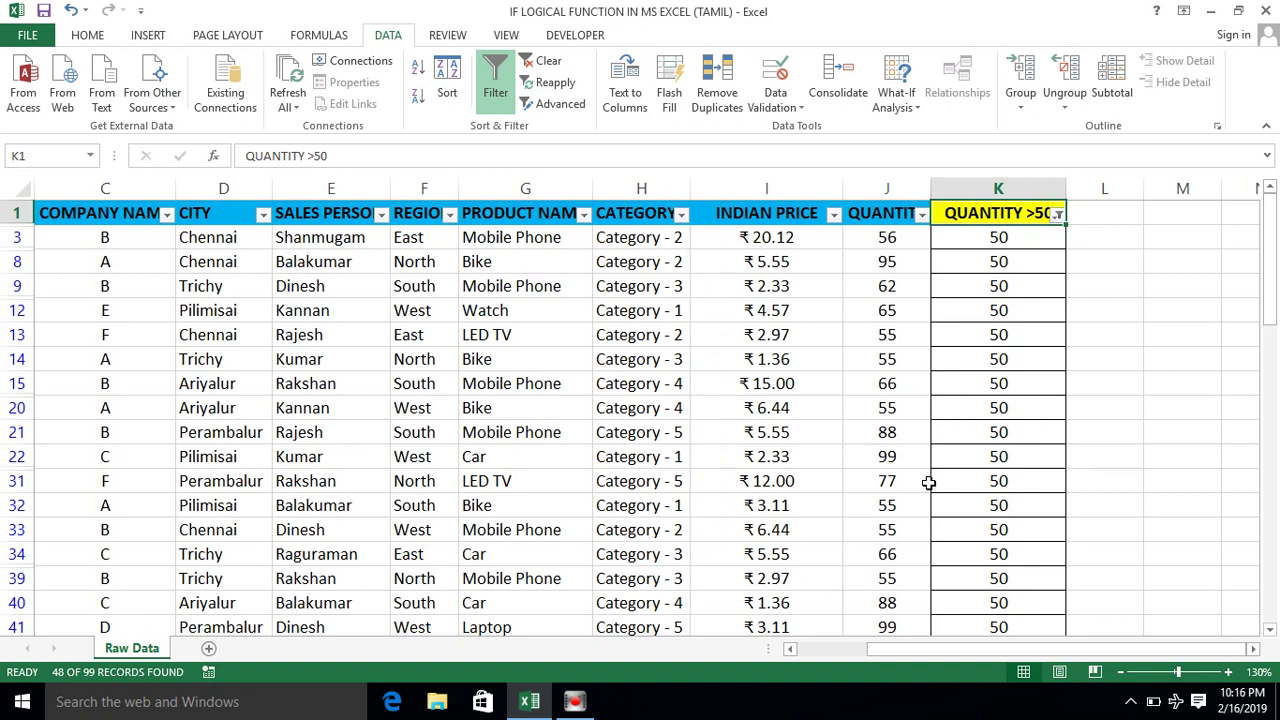
{"action": "key", "text": "Left"}
{"action": "key", "text": "alt+Down"}
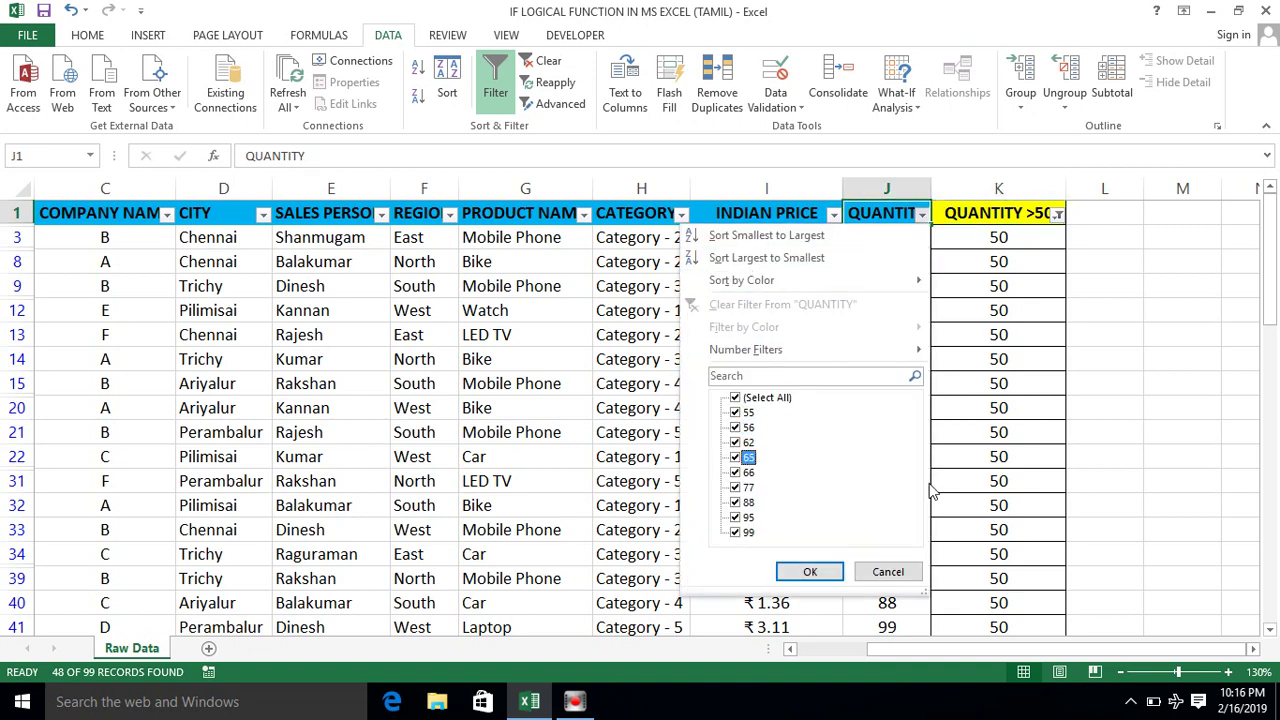
{"action": "key", "text": "Escape"}
Step: Filter QUANTITY >50 to every value except 50, showing only uncapped rows
{"action": "key", "text": "Right"}
{"action": "key", "text": "alt+Down"}
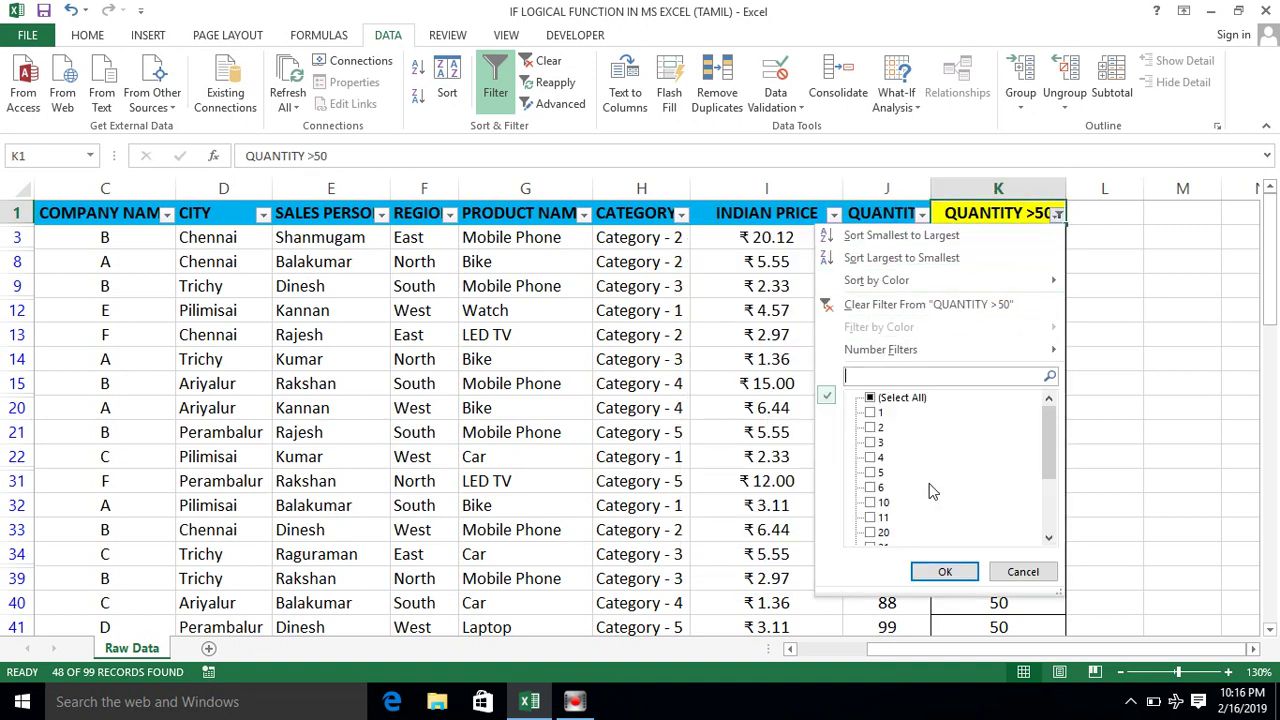
{"action": "key", "text": "Down"}
{"action": "key", "text": "Down"}
{"action": "key", "text": "Up"}
{"action": "key", "text": "space"}
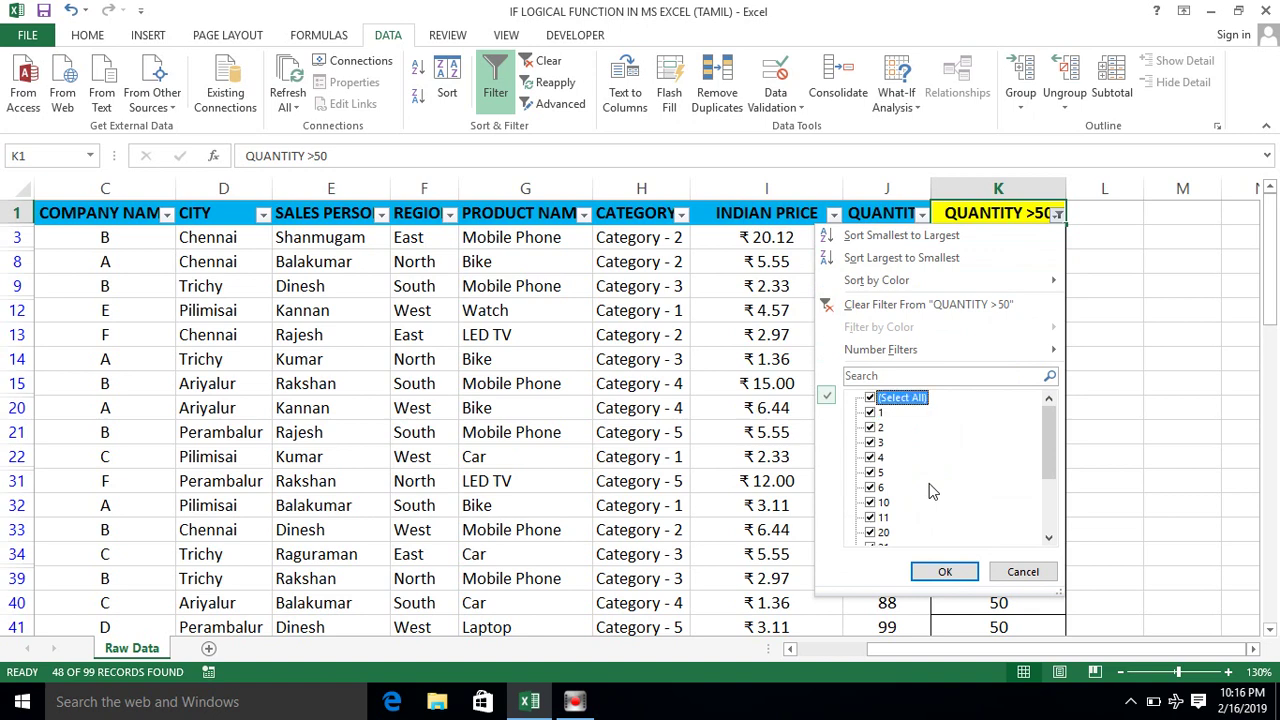
{"action": "key", "text": "End"}
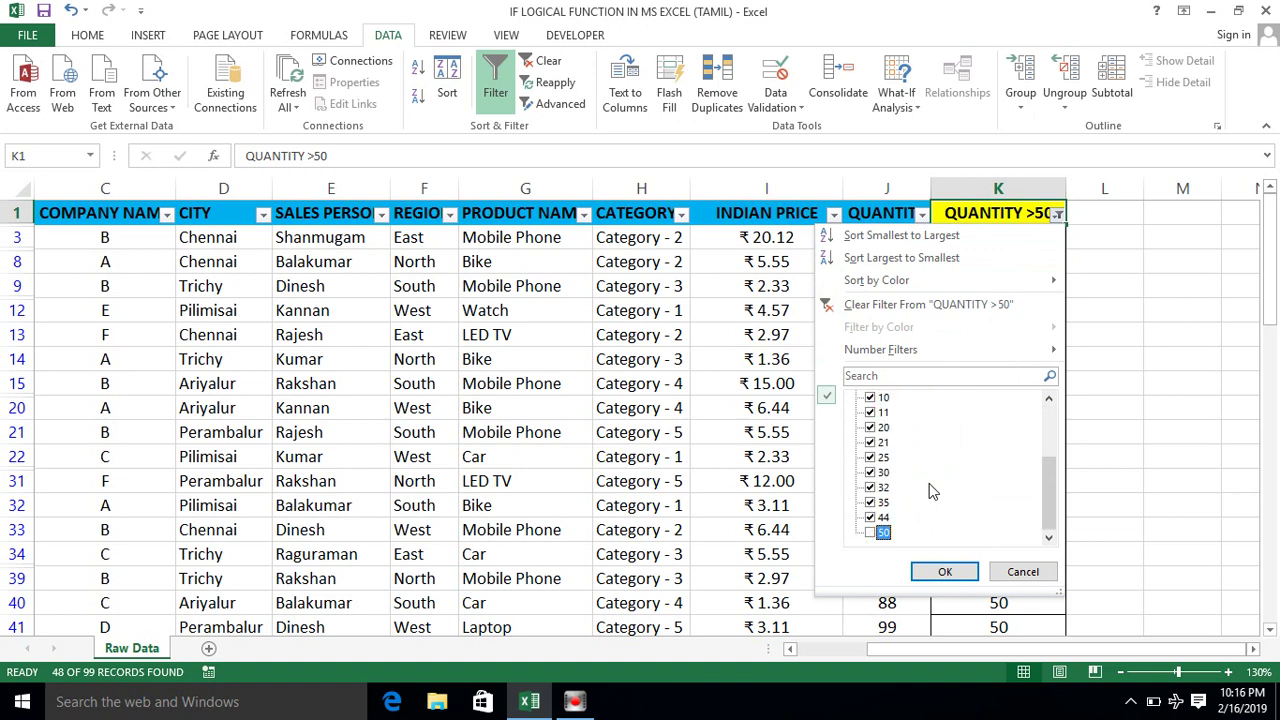
{"action": "key", "text": "Return"}
{"action": "key", "text": "Left"}
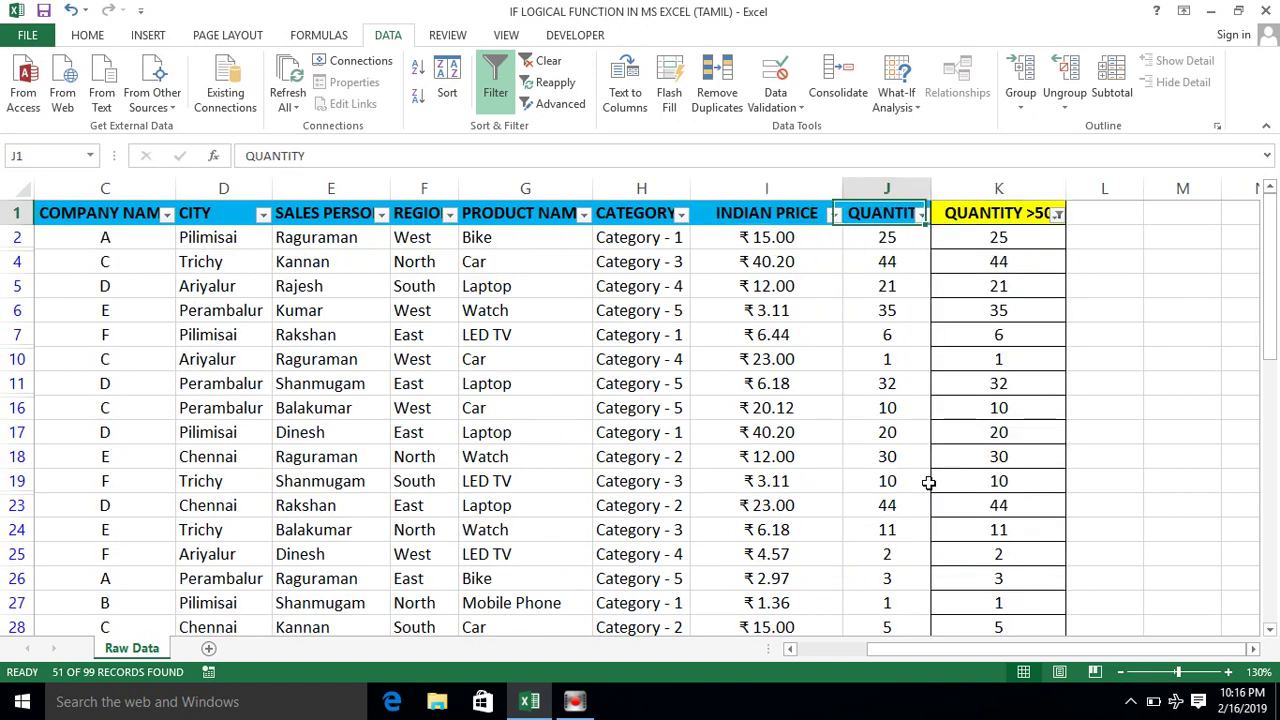
{"action": "key", "text": "Right"}
{"action": "key", "text": "alt+Down"}
{"action": "key", "text": "Escape"}
Step: Review the QUANTITY value list, confirming the largest remaining quantity is 44
{"action": "key", "text": "Left"}
{"action": "key", "text": "Left"}
{"action": "key", "text": "Right"}
{"action": "key", "text": "alt+Down"}
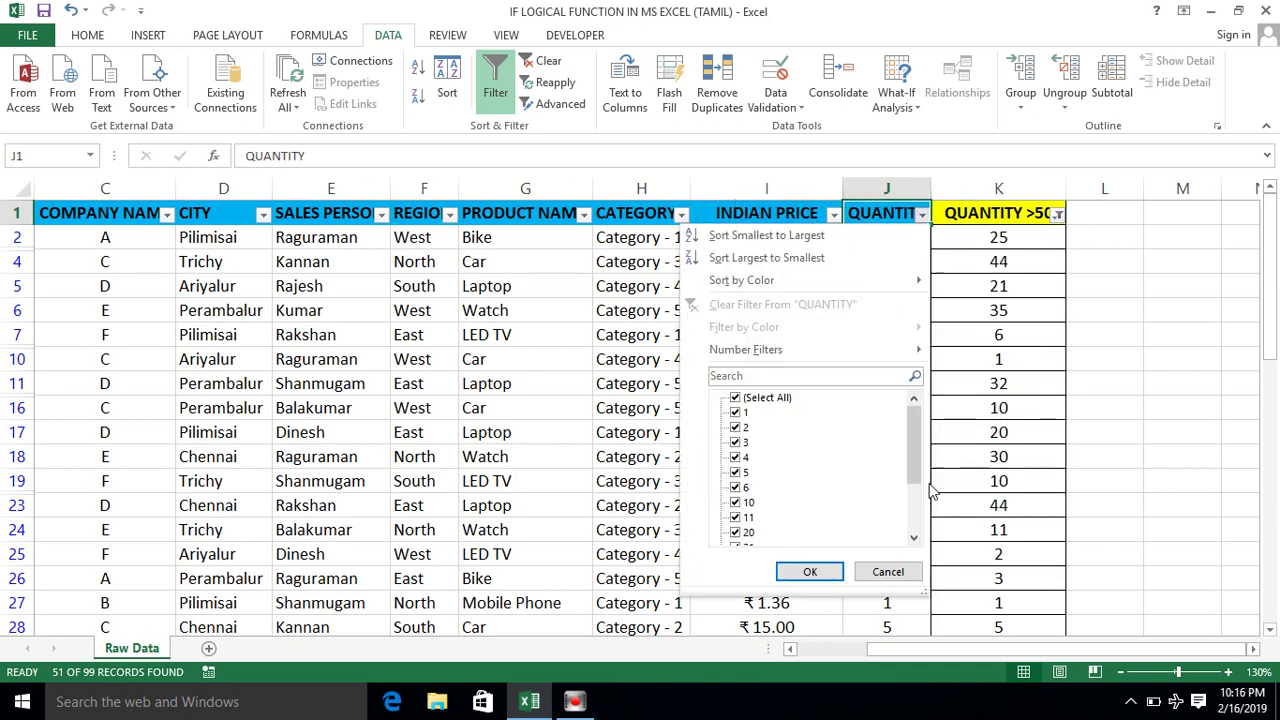
{"action": "key", "text": "Tab"}
{"action": "key", "text": "Down"}
{"action": "key", "text": "Down"}
{"action": "key", "text": "End"}
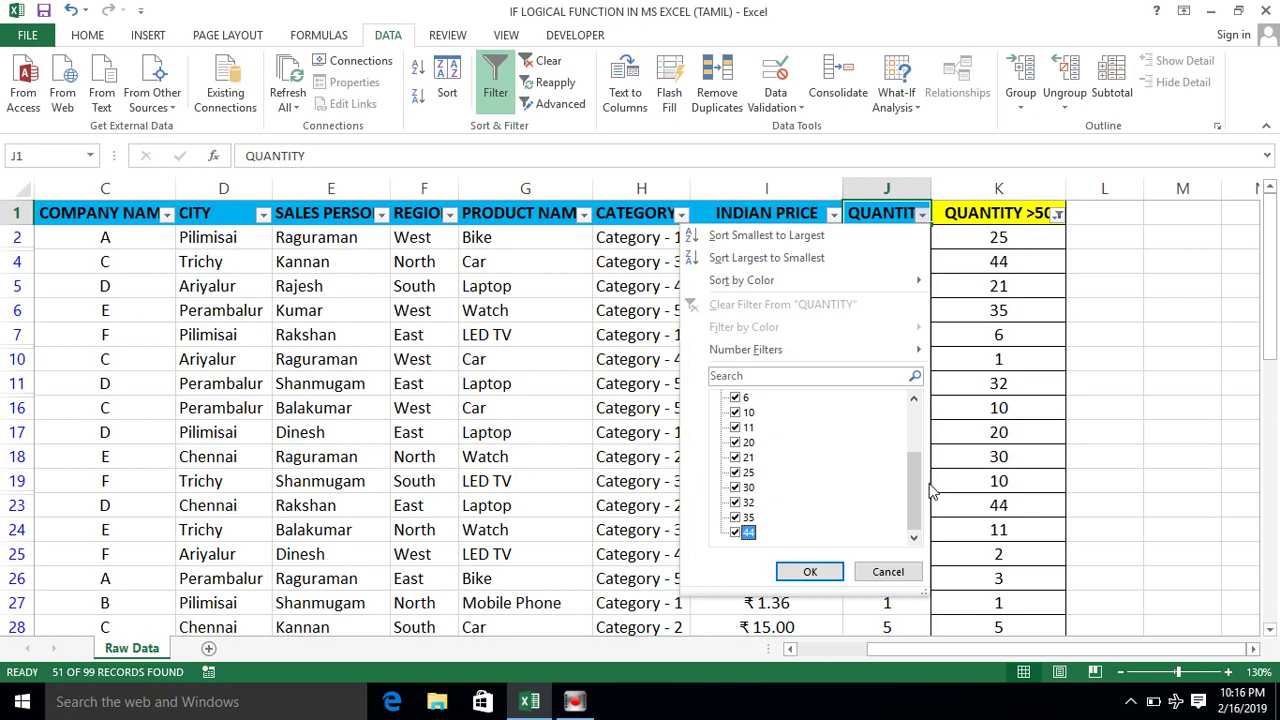
{"action": "key", "text": "Escape"}
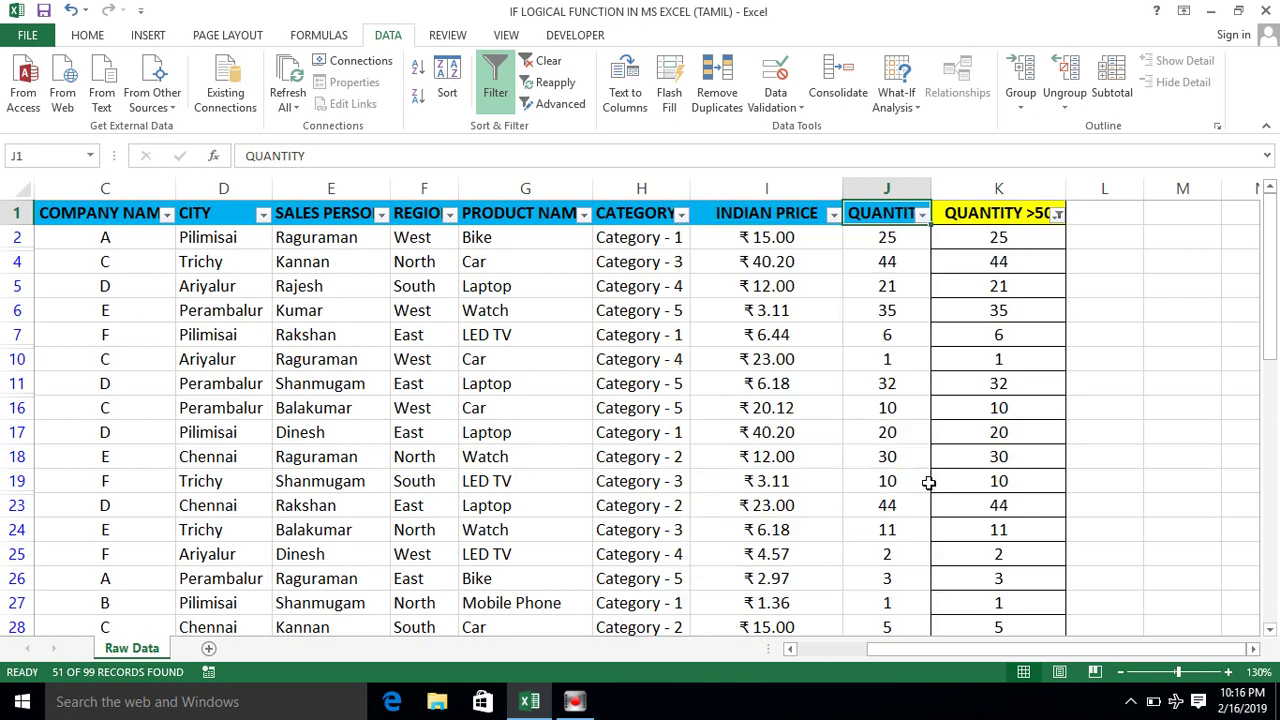
{"action": "key", "text": "Right"}
{"action": "key", "text": "Right"}
{"action": "key", "text": "Left"}
{"action": "key", "text": "alt+Down"}
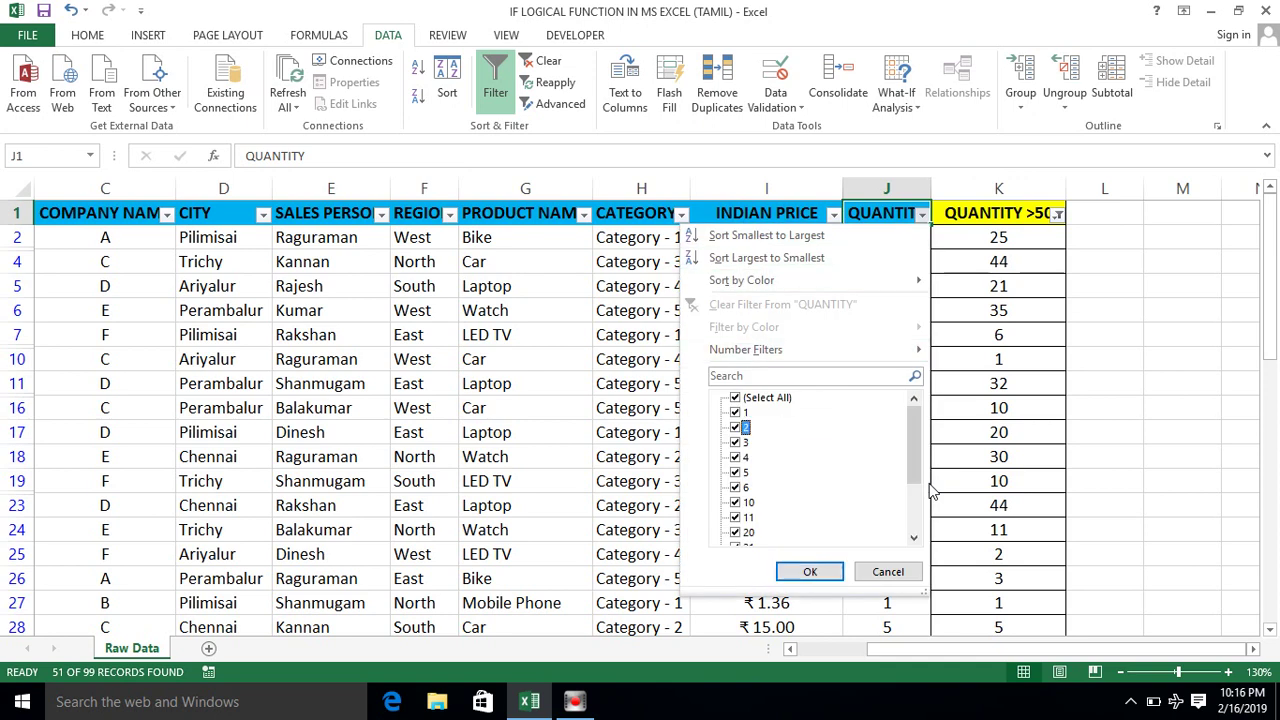
{"action": "key", "text": "Escape"}
Step: Select the visible QUANTITY values down to row 100, then begin turning off the filter
{"action": "key", "text": "Down"}
{"action": "key", "text": "shift+Down"}
{"action": "key", "text": "shift+Down"}
{"action": "key", "text": "shift+Down"}
{"action": "key", "text": "shift+Down"}
{"action": "key", "text": "shift+Down"}
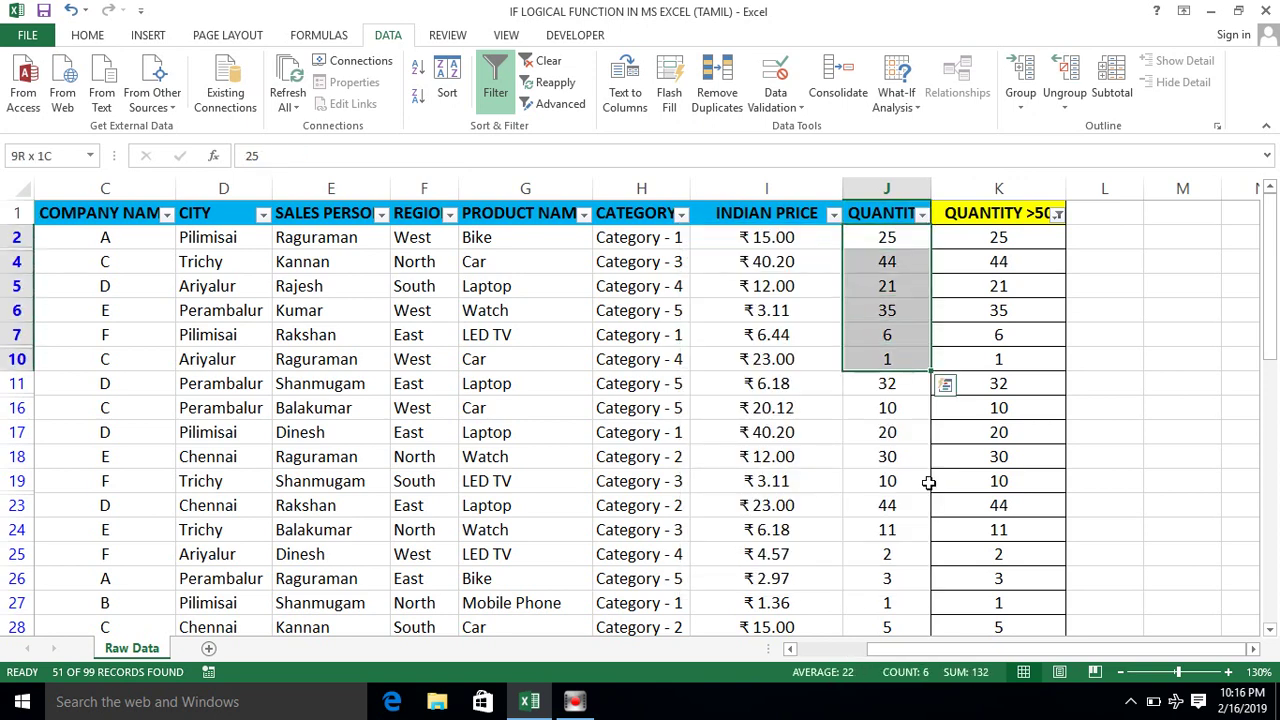
{"action": "key", "text": "Right"}
{"action": "key", "text": "Right"}
{"action": "key", "text": "Left"}
{"action": "key", "text": "ctrl+space"}
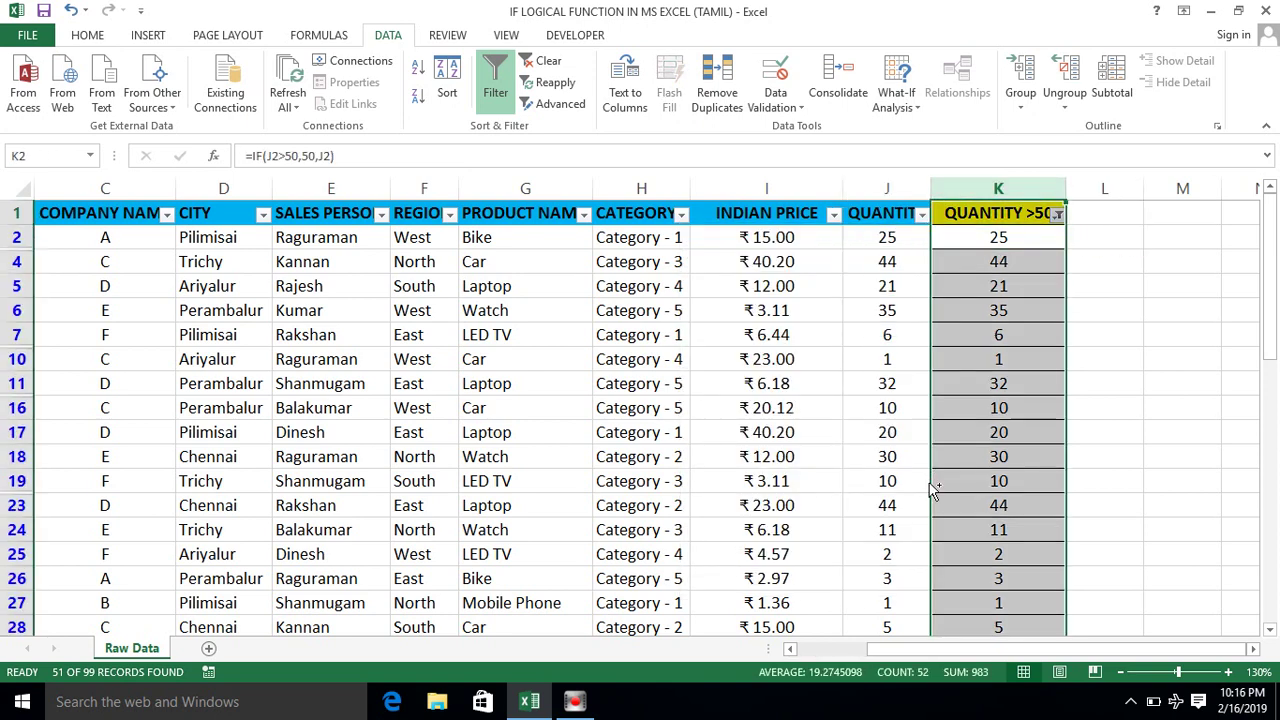
{"action": "key", "text": "Left"}
{"action": "key", "text": "Up"}
{"action": "key", "text": "Down"}
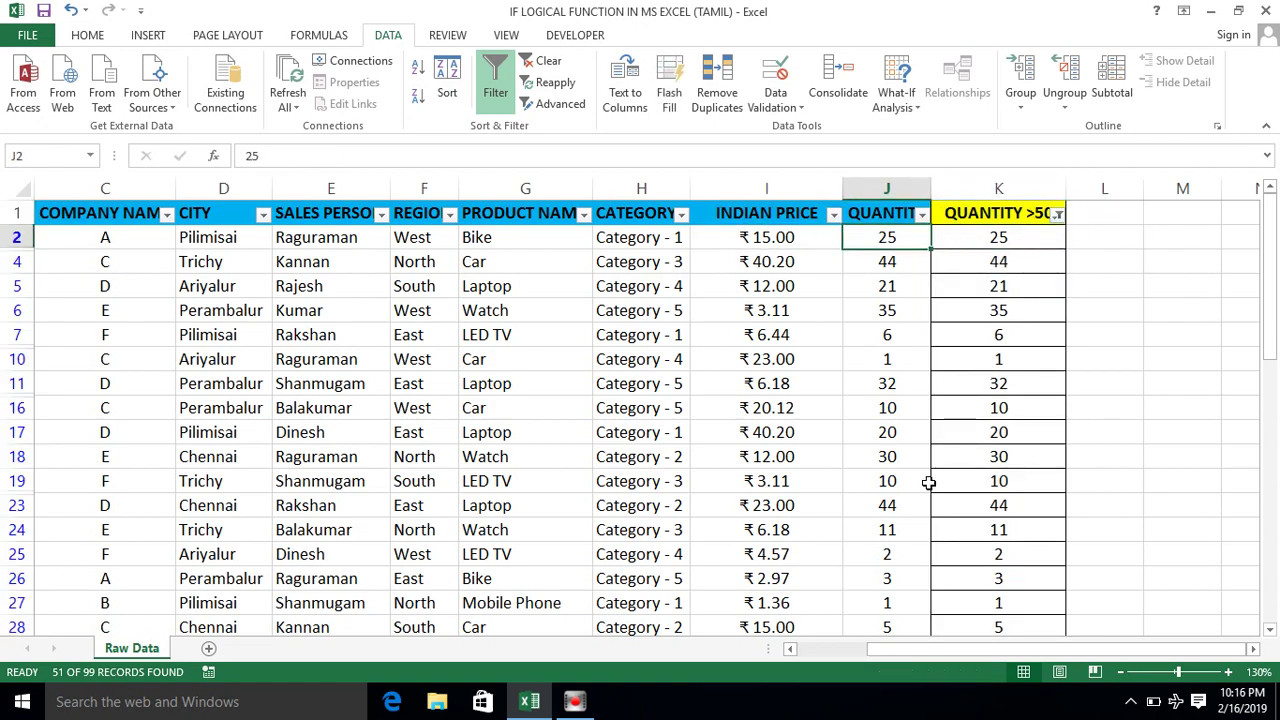
{"action": "key", "text": "ctrl+shift+Down"}
{"action": "key", "text": "ctrl+Up"}
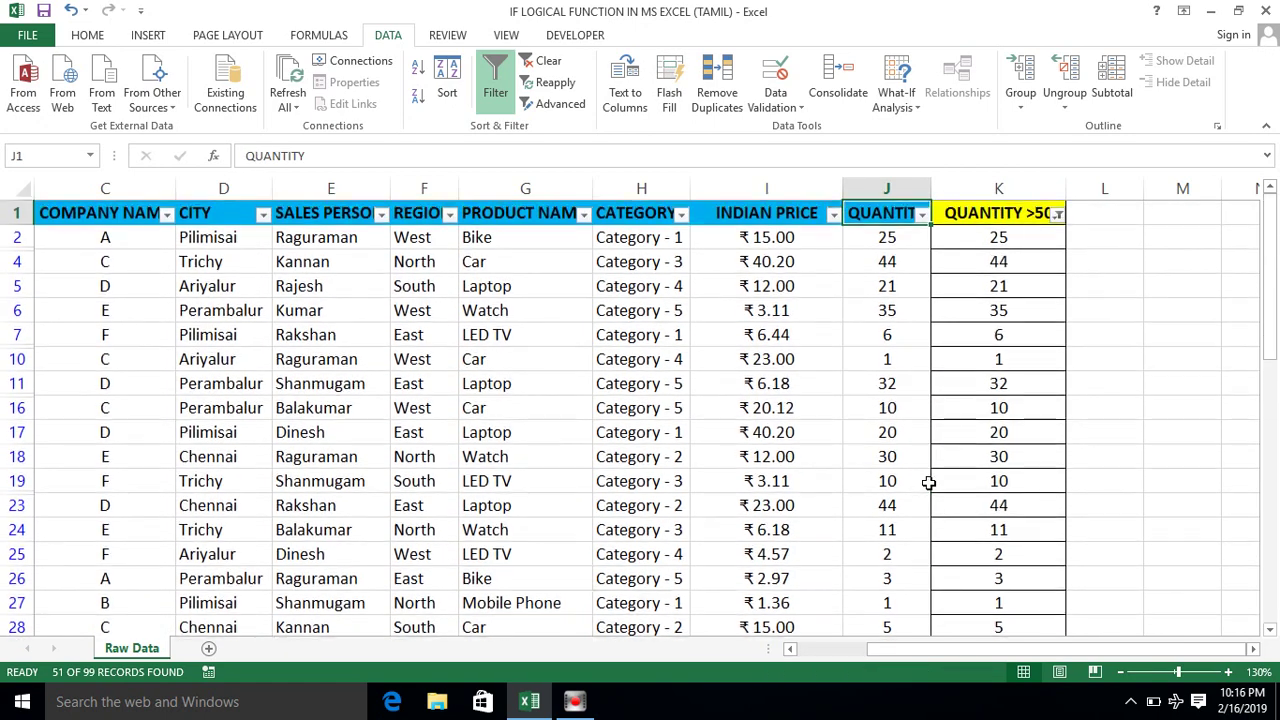
{"action": "key", "text": "alt"}
{"action": "key", "text": "t"}
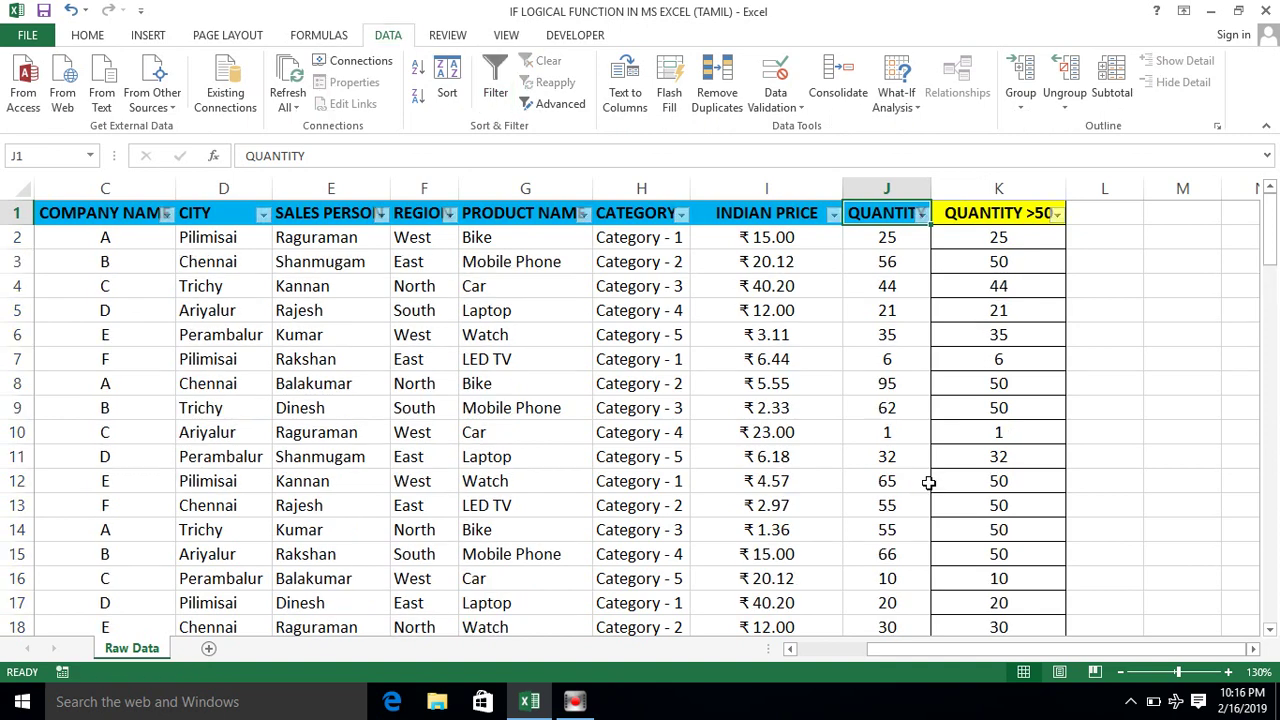
{"action": "key", "text": "Right"}
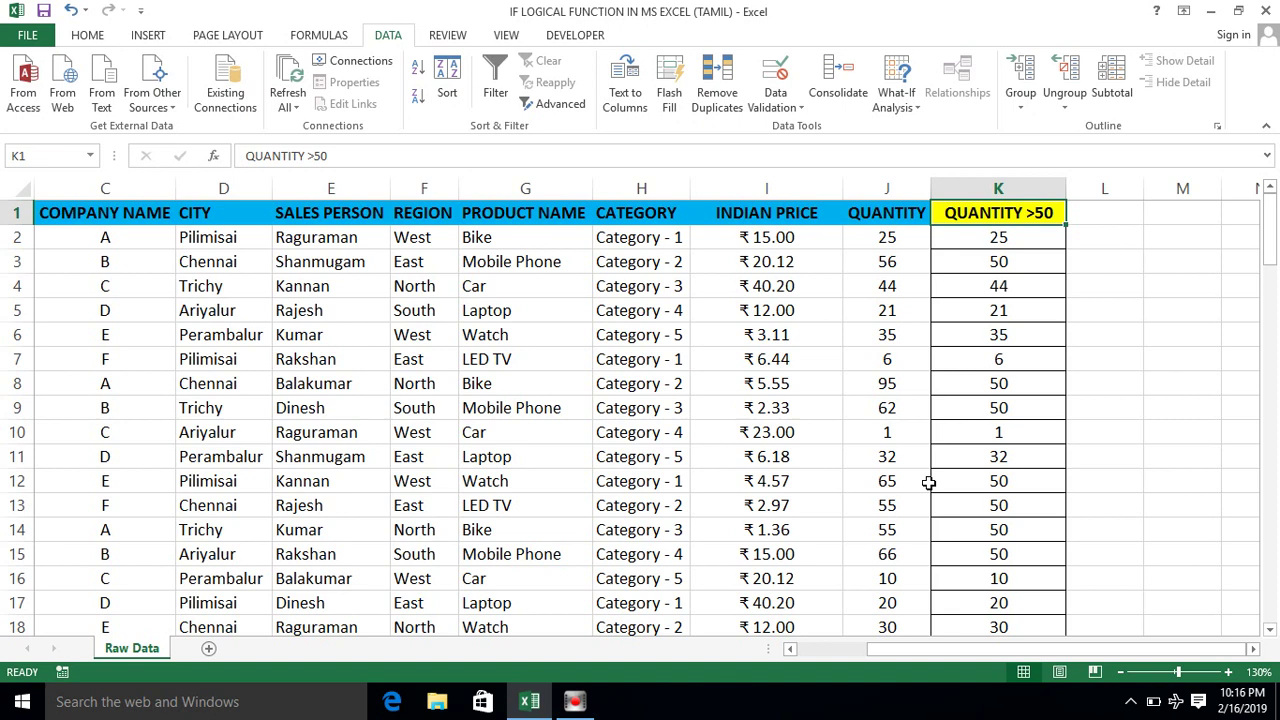
{"action": "key", "text": "Home"}
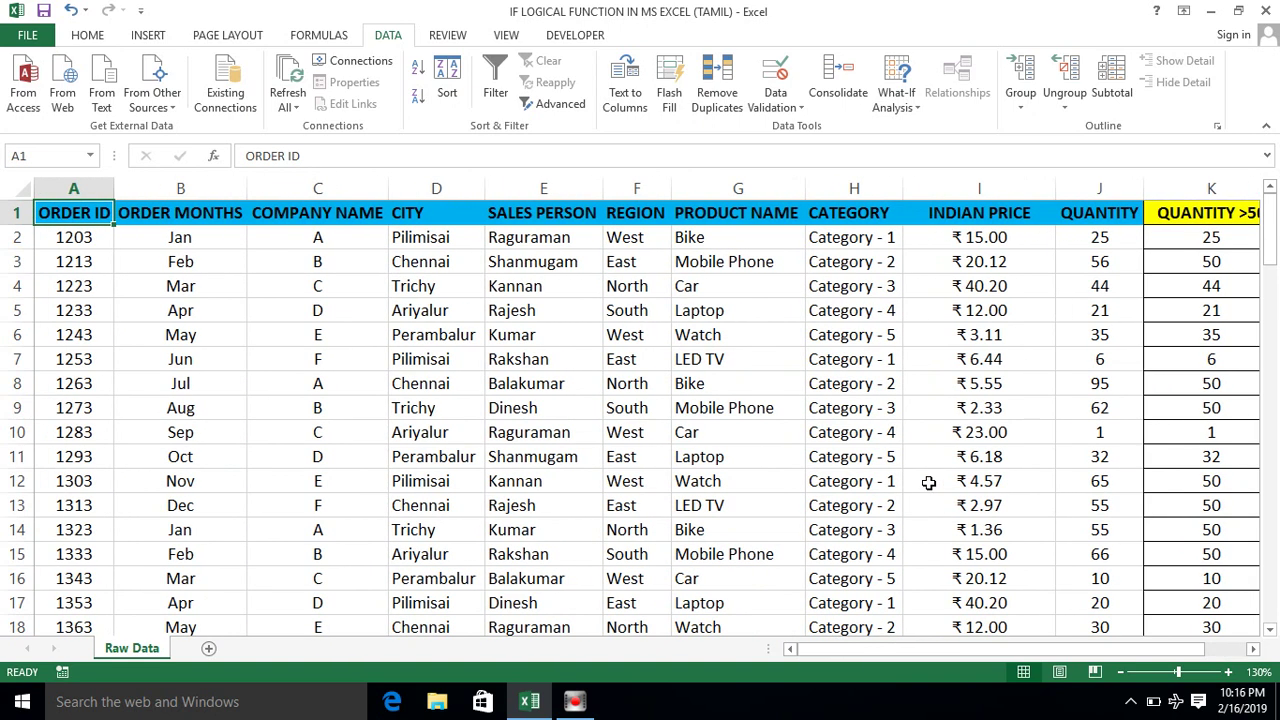
{"action": "key", "text": "Right"}
{"action": "key", "text": "Left"}
{"action": "key", "text": "ctrl+shift+Right"}
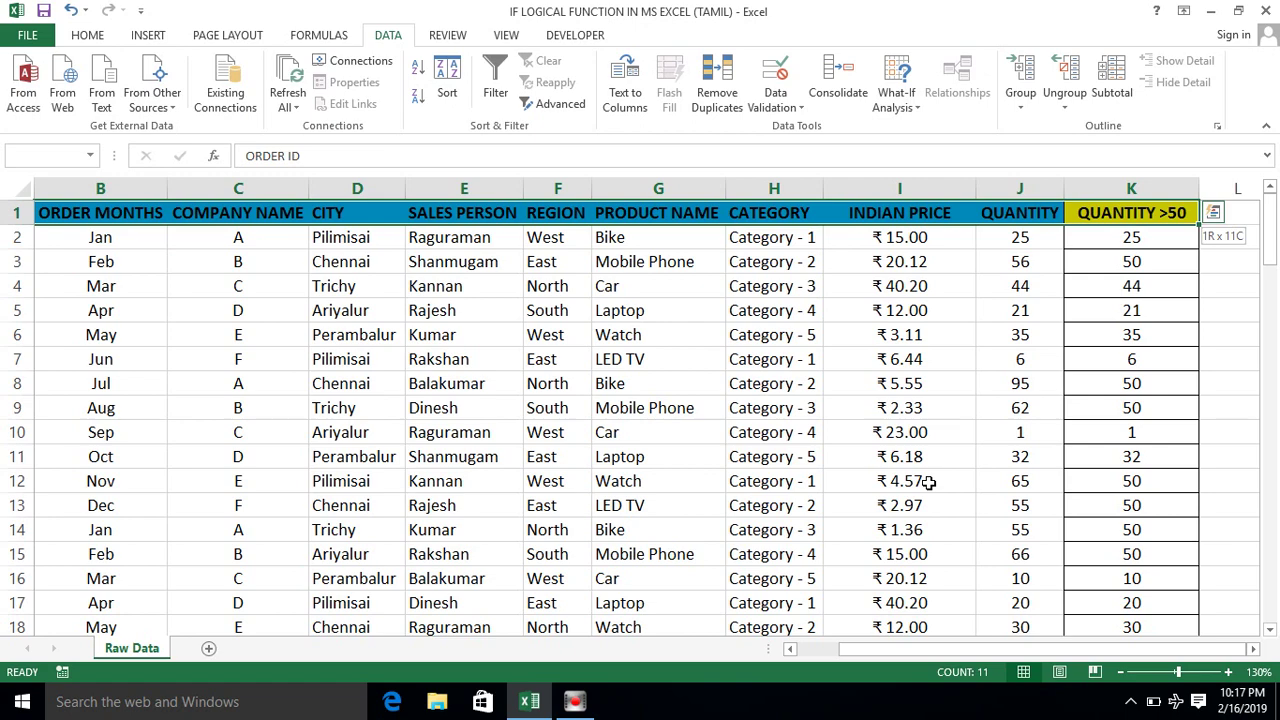
{"action": "key", "text": "ctrl+shift+Down"}
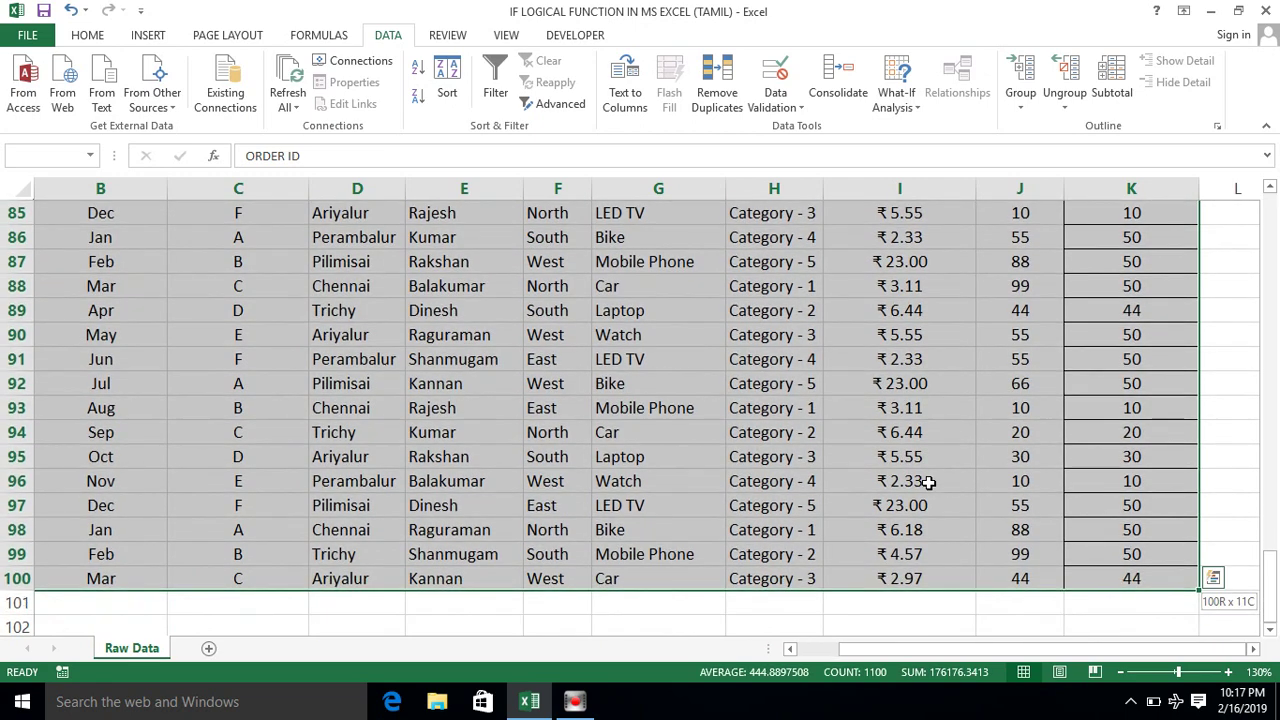
{"action": "key", "text": "ctrl+Home"}
{"action": "key", "text": "ctrl+Right"}
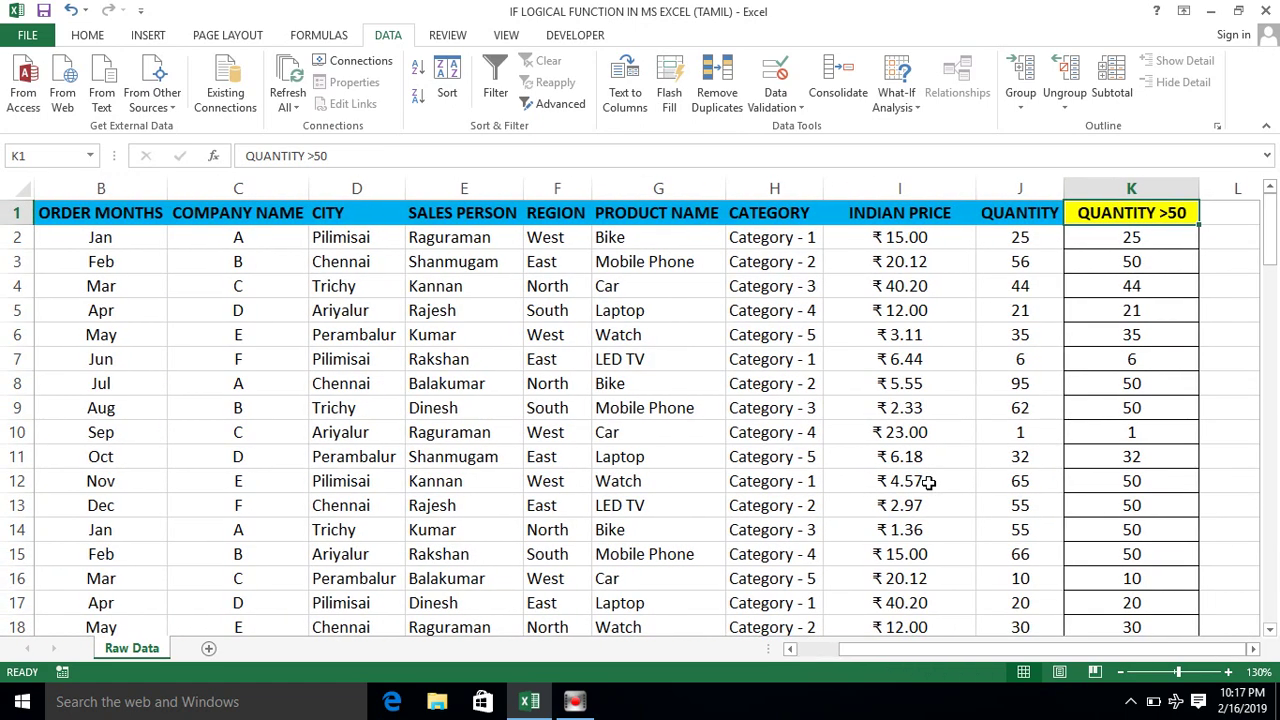
{"action": "key", "text": "Left"}
{"action": "key", "text": "Left"}
{"action": "key", "text": "ctrl+Left"}
{"action": "key", "text": "Down"}
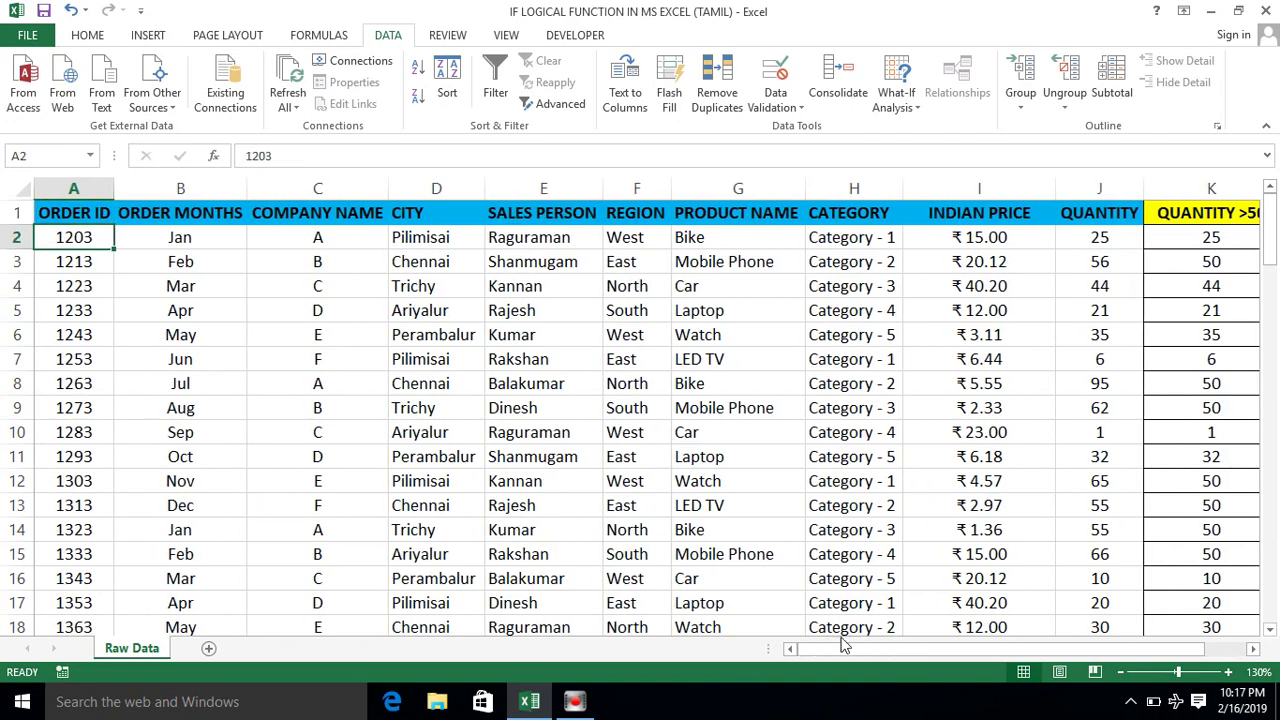